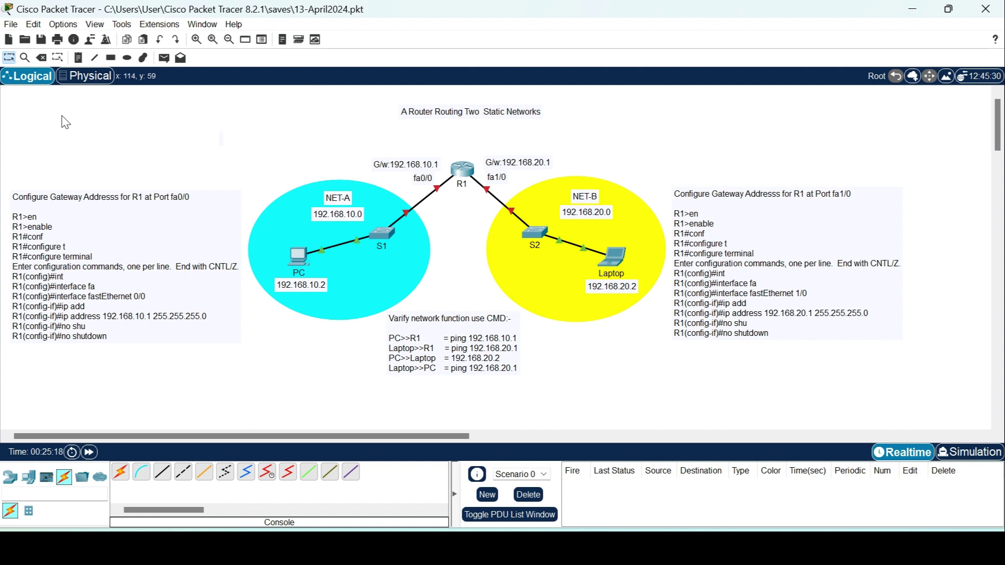
Inspect the Main Wiring Closet rack in Home City's Corporate Office, then return to the logical view.
left_click(89, 80)
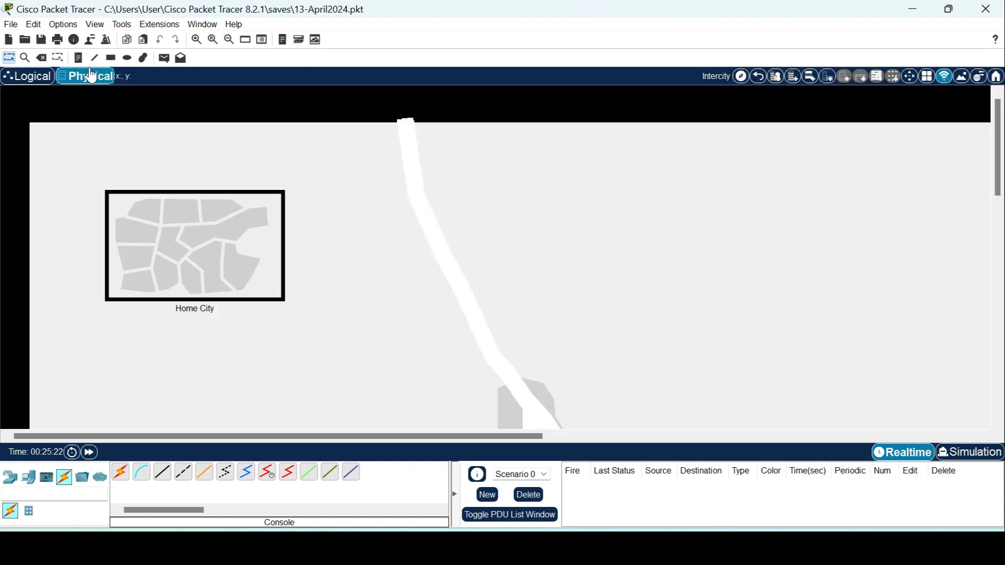
left_click(169, 252)
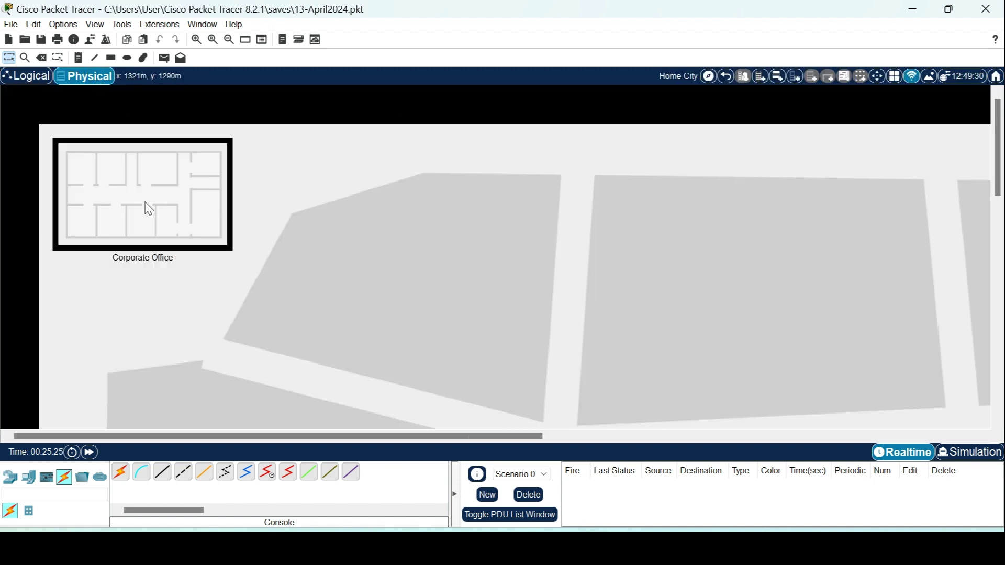
left_click(149, 208)
scroll(547, 342, "down", 1)
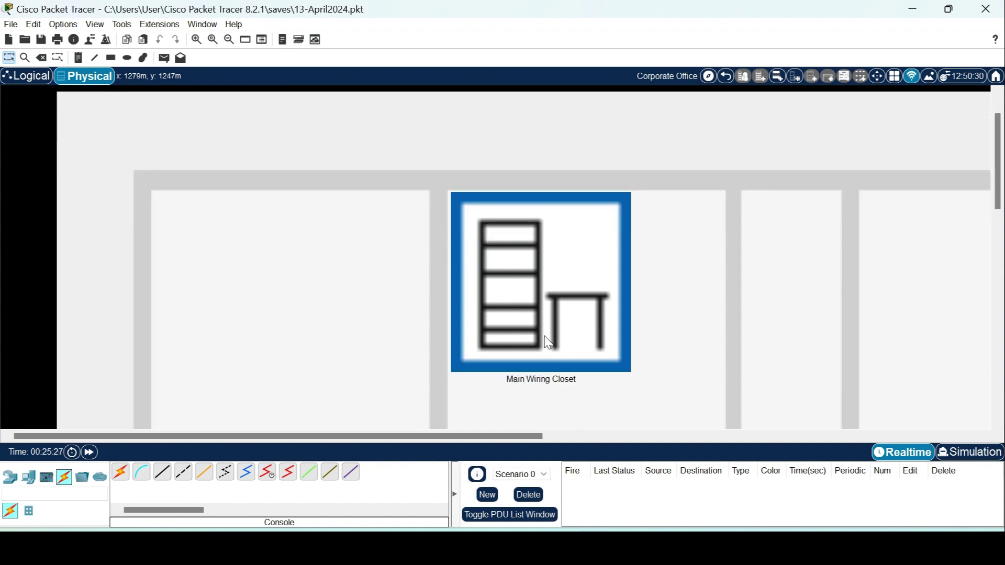
left_click(524, 305)
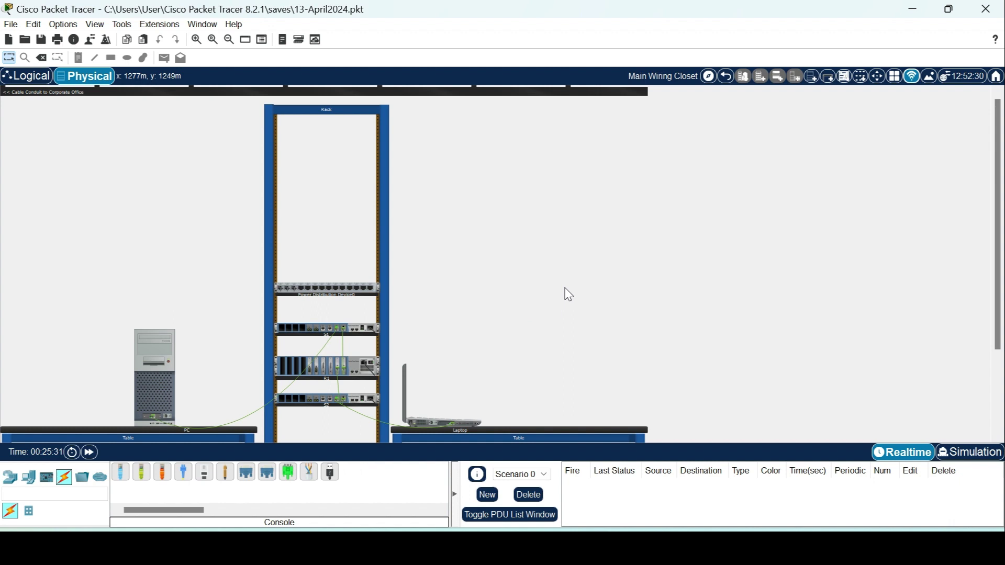
scroll(570, 294, "down", 1)
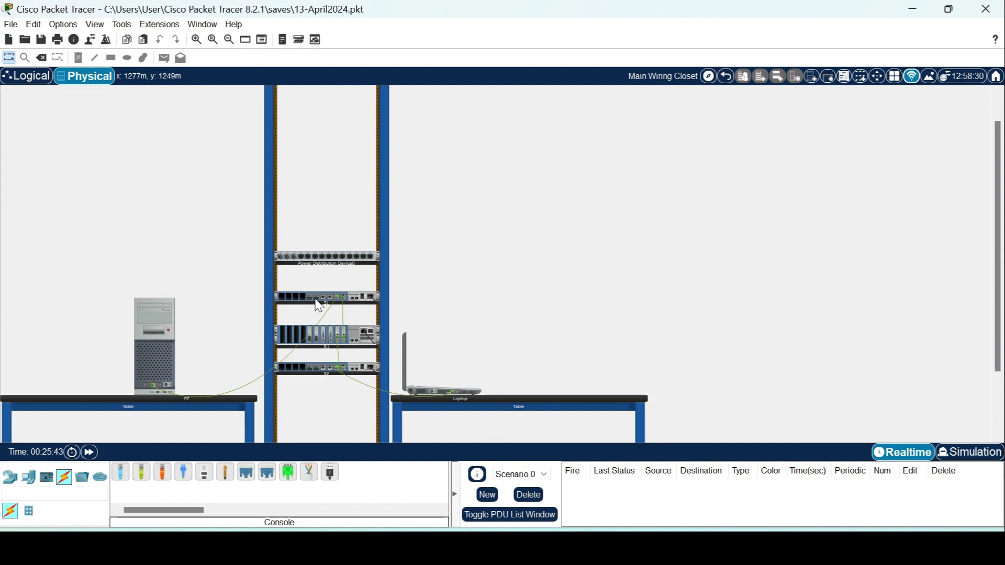
mouse_move(322, 340)
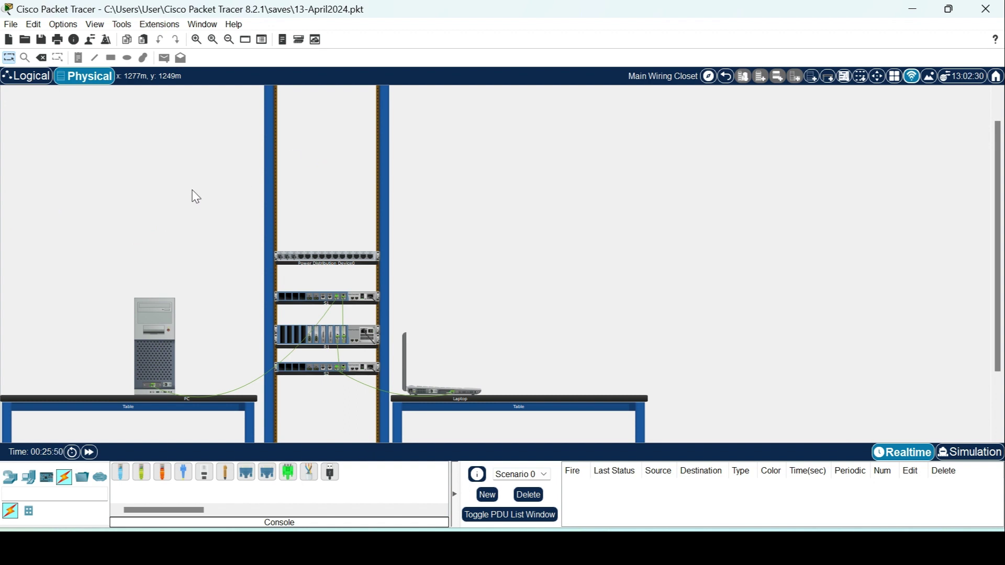
left_click(22, 79)
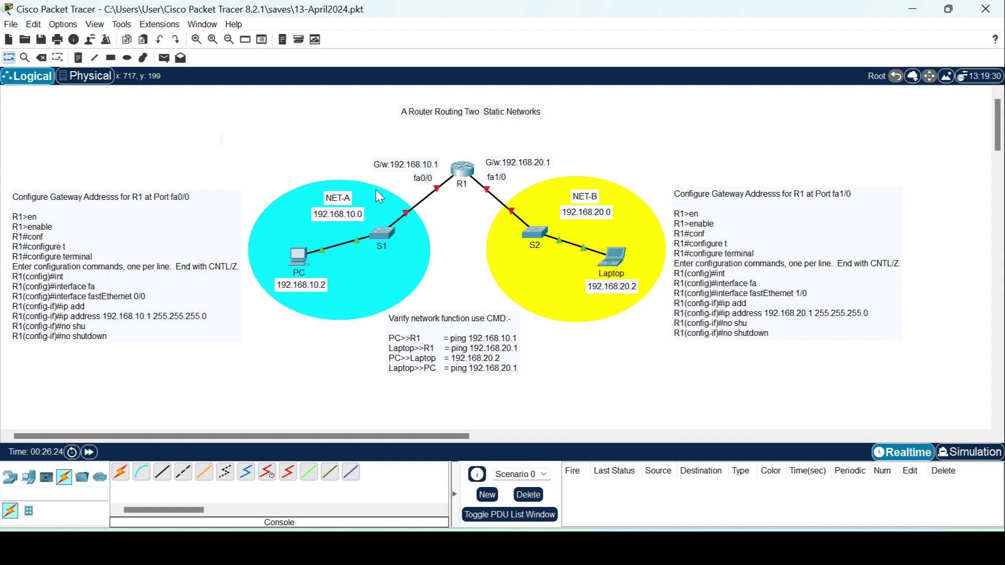
Add a Laptop (Laptop1) above NET-A, shifted slightly right.
left_click(28, 478)
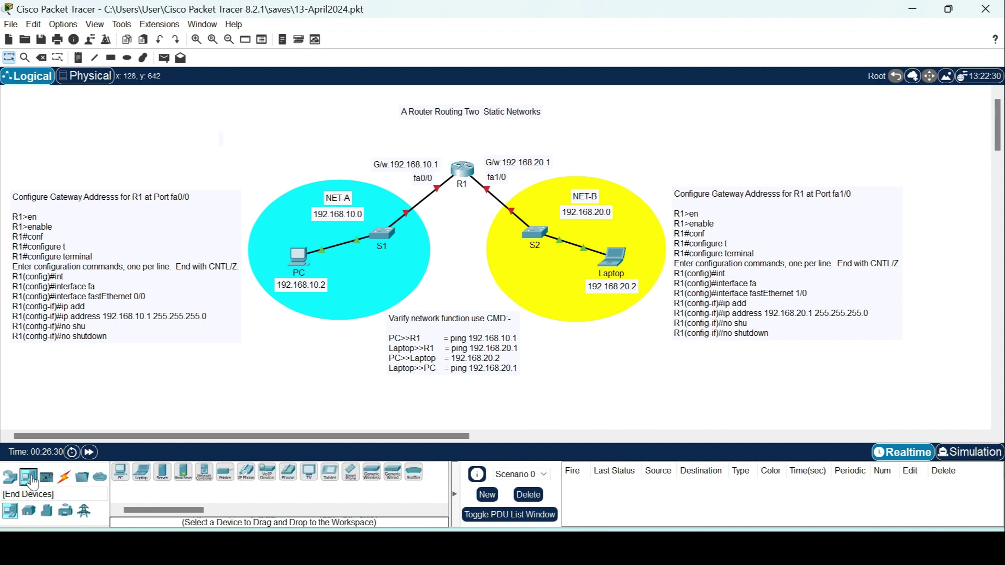
left_click(142, 486)
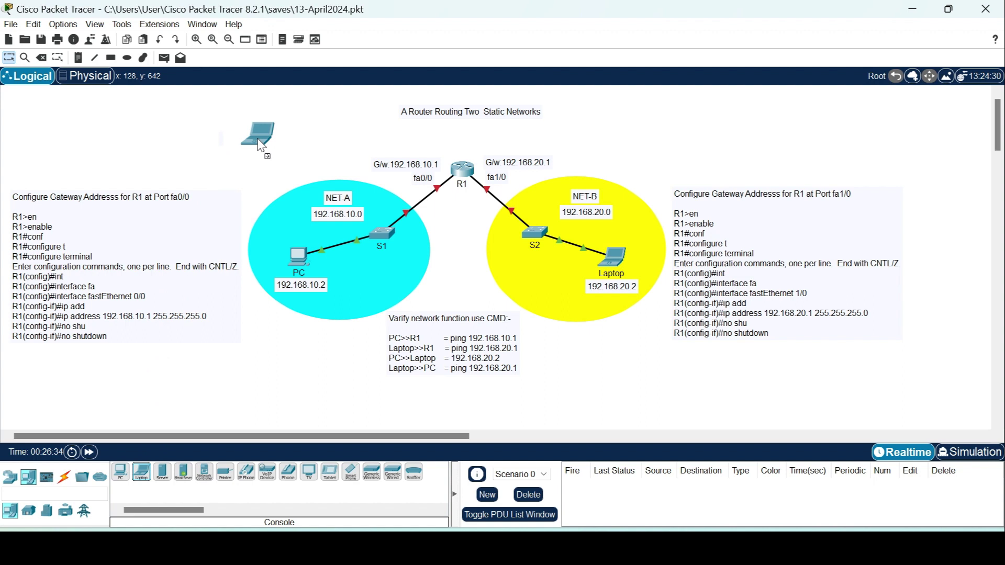
left_click(259, 143)
left_click_drag(270, 137, 283, 137)
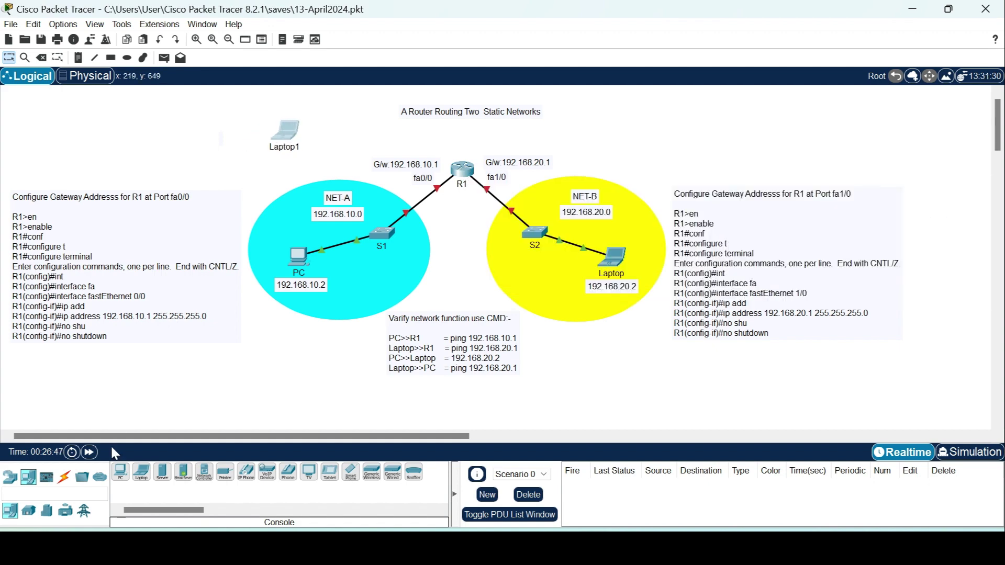
left_click(65, 478)
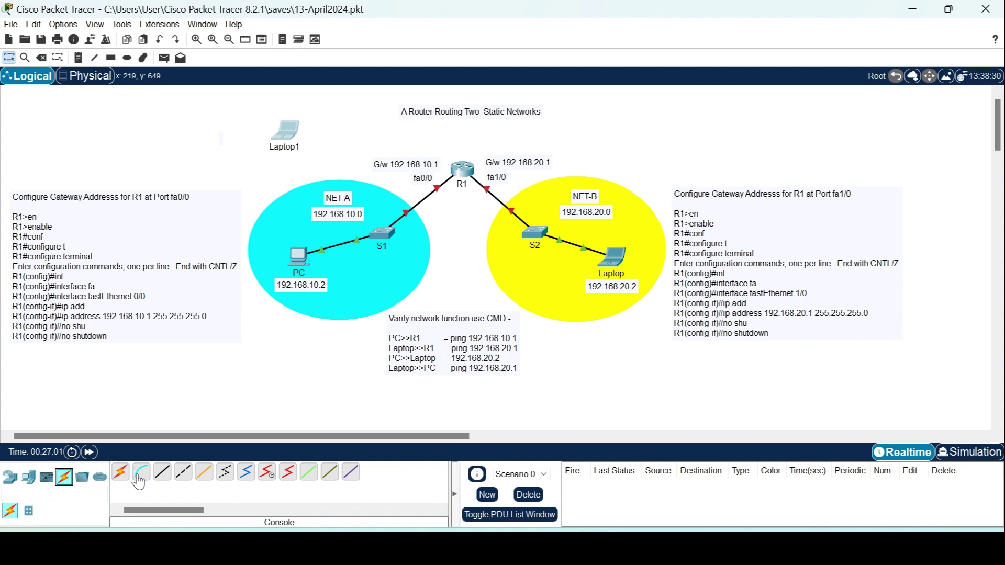
Connect Laptop1's RS 232 port to R1's Console port with a console cable.
left_click(138, 477)
left_click(286, 130)
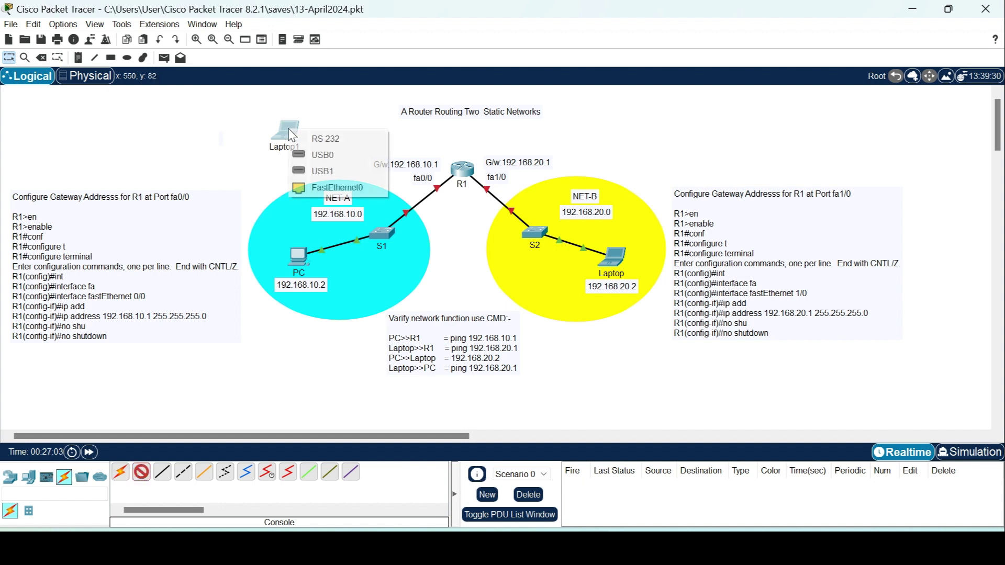
left_click(322, 142)
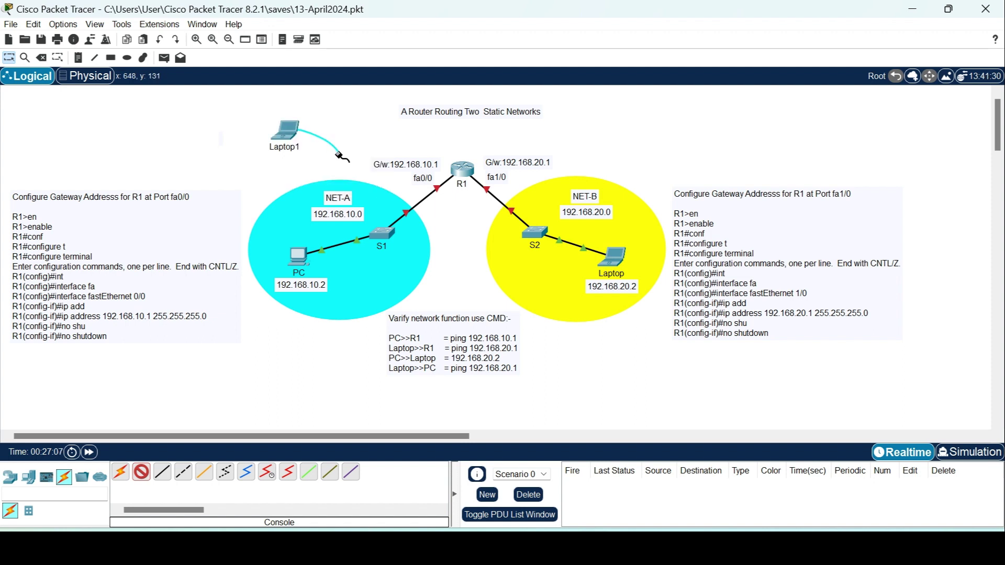
left_click(469, 172)
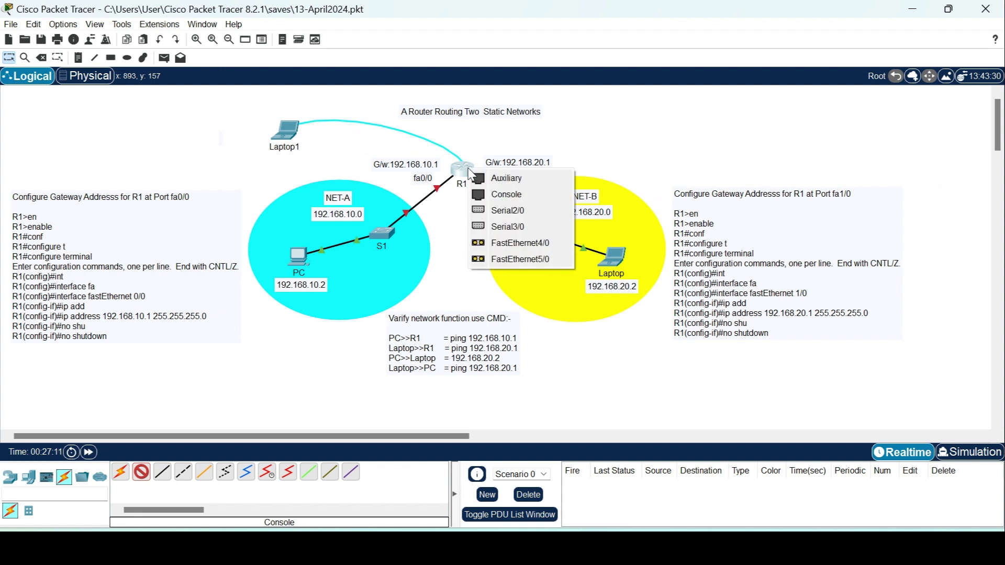
left_click(476, 194)
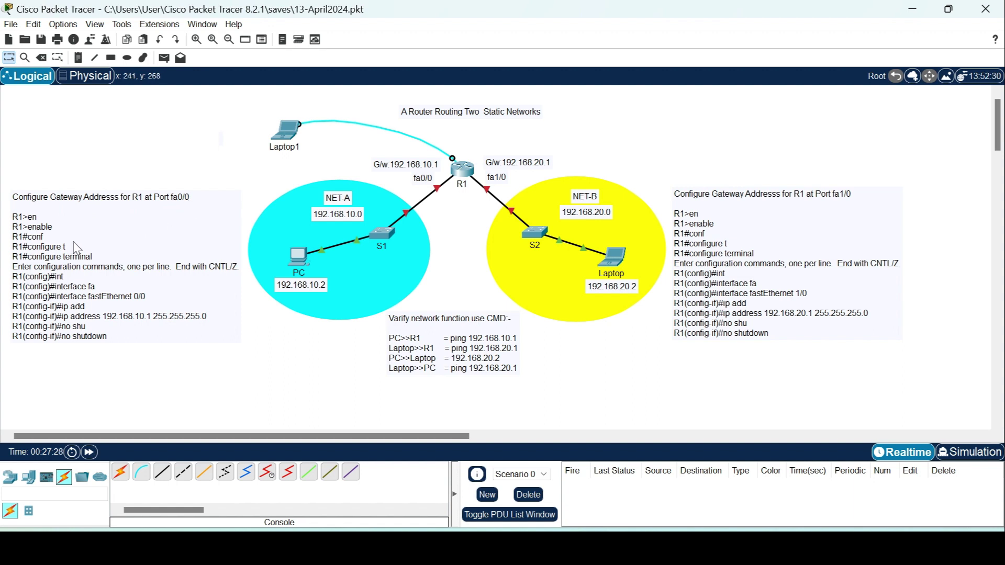
Start a 9600-baud Terminal session from Laptop1's Desktop to R1's console.
left_click(293, 135)
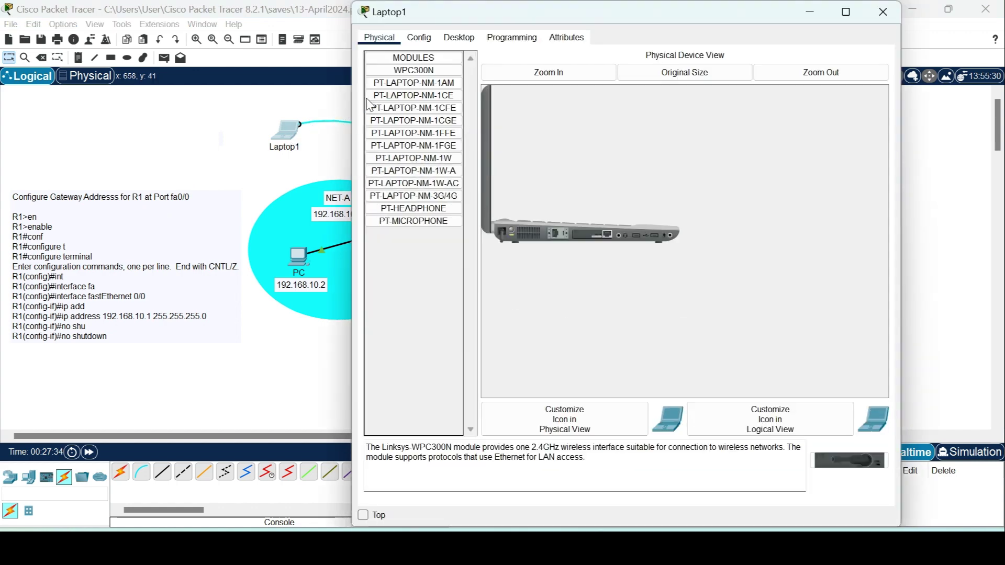
left_click(453, 38)
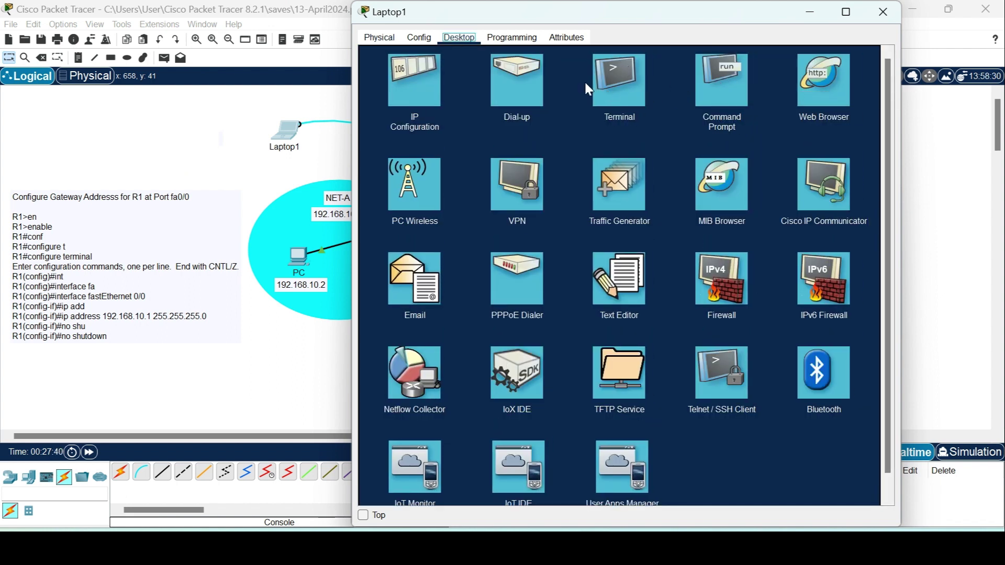
left_click(607, 87)
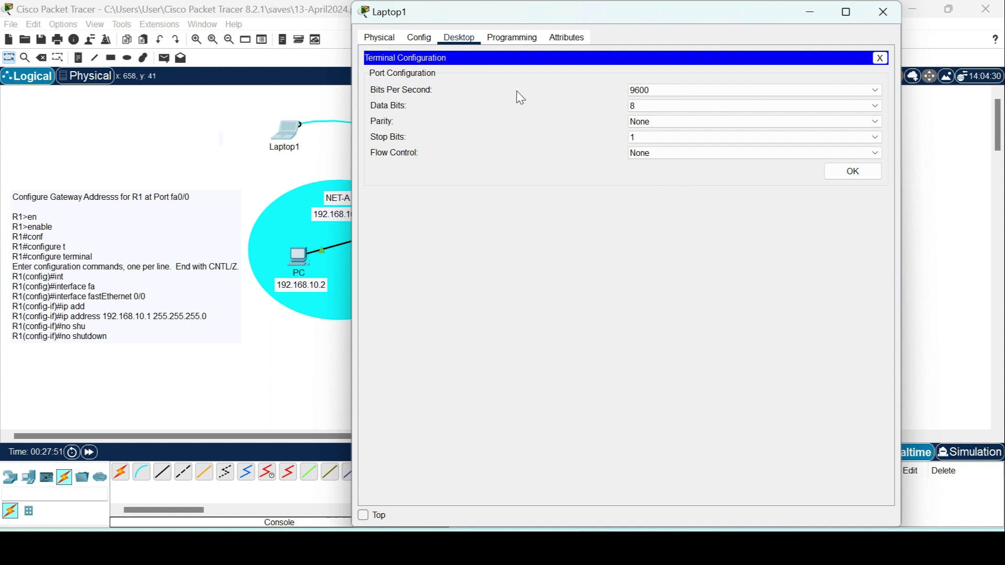
left_click(854, 172)
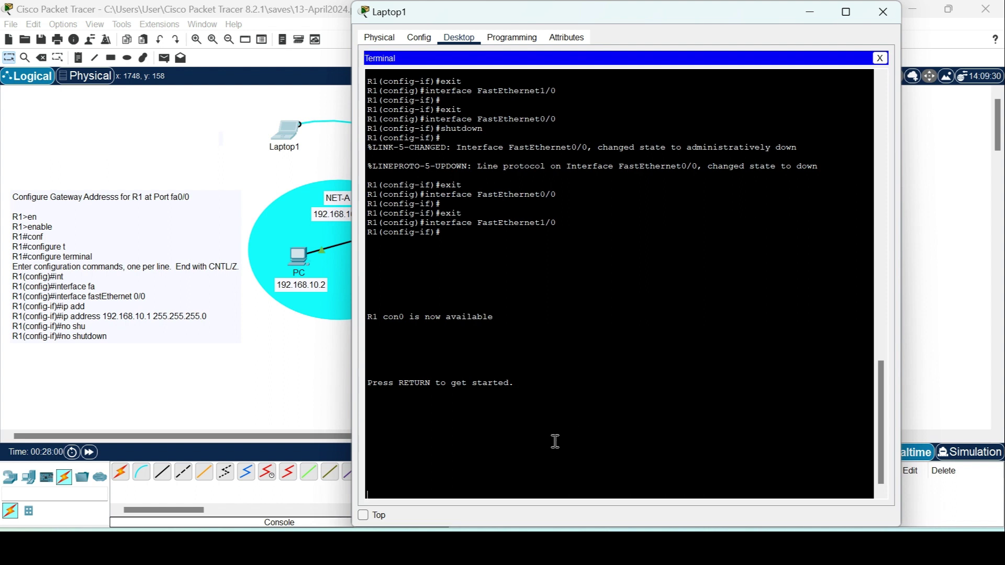
Wake R1's console and enter privileged mode, then global configuration with configure terminal.
key("Return")
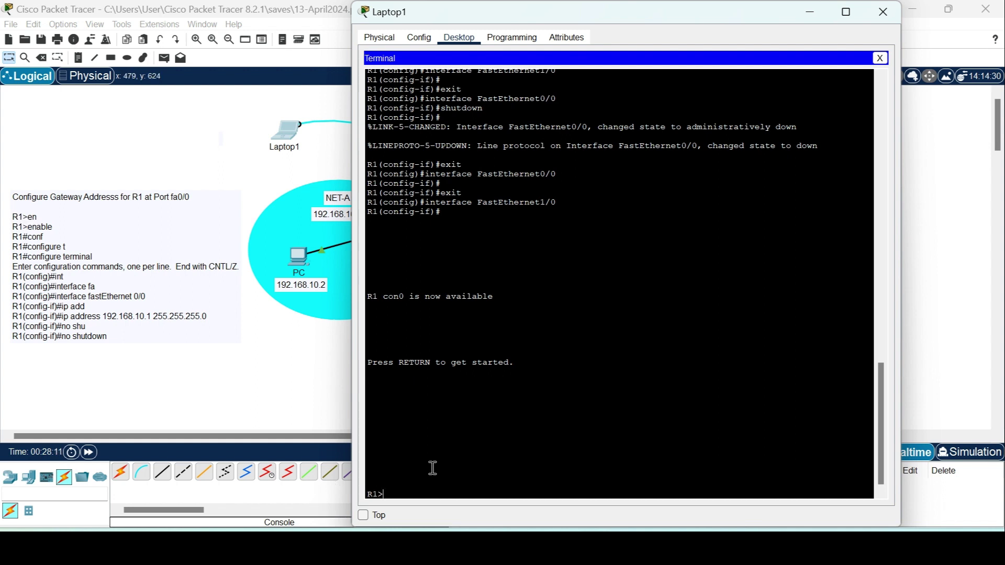
type("en")
key("Tab")
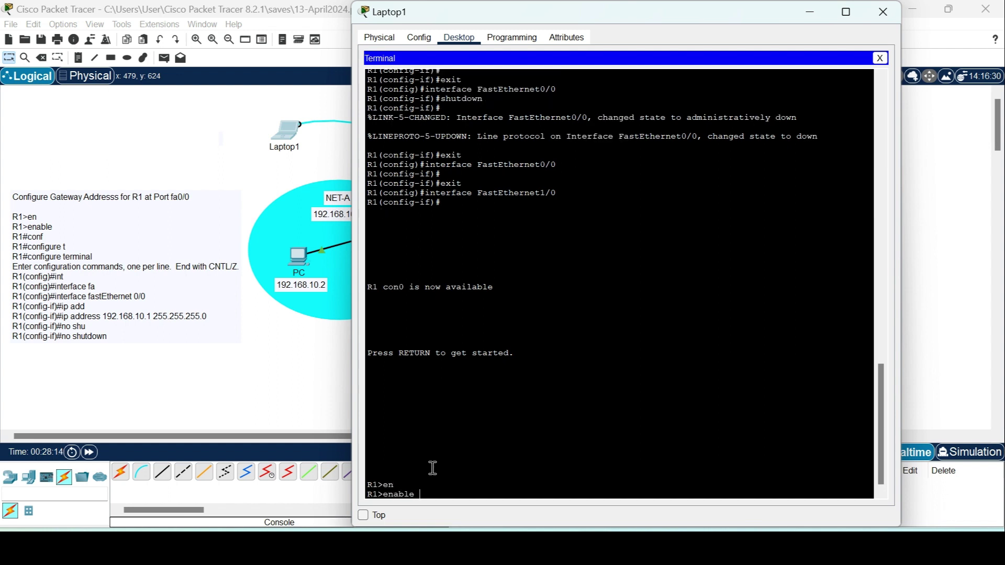
key("Return")
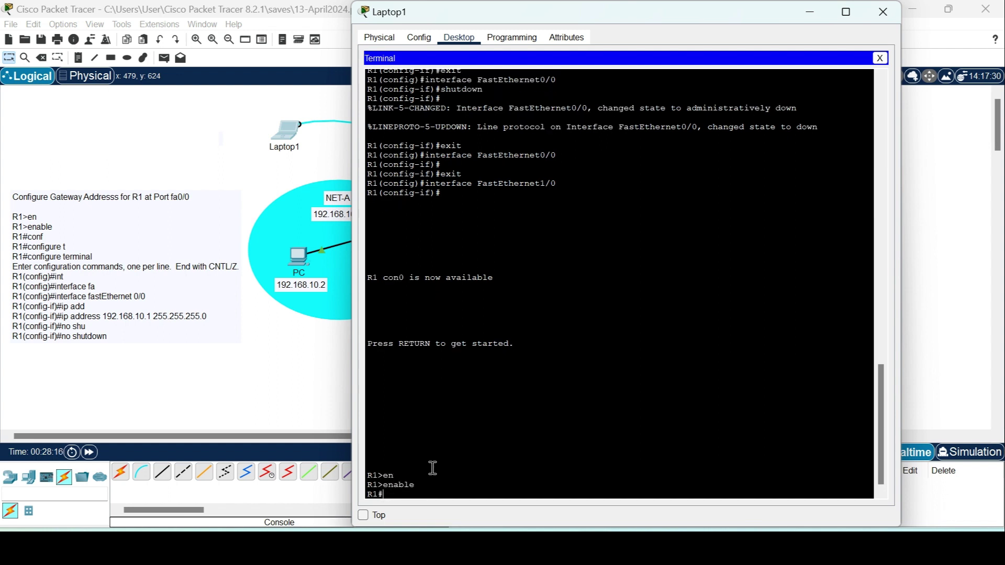
type("conf")
key("Tab")
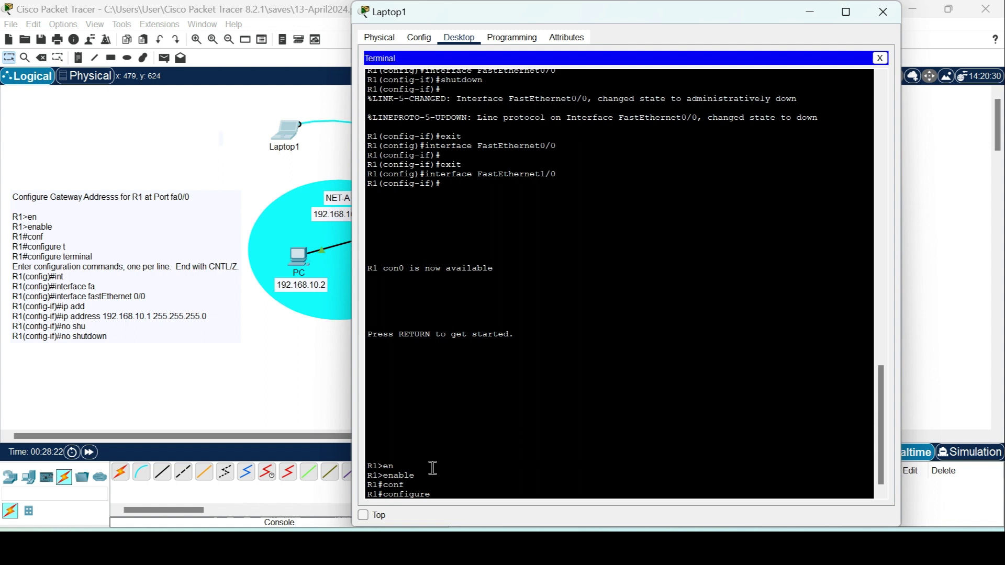
type("t")
key("Tab")
key("Return")
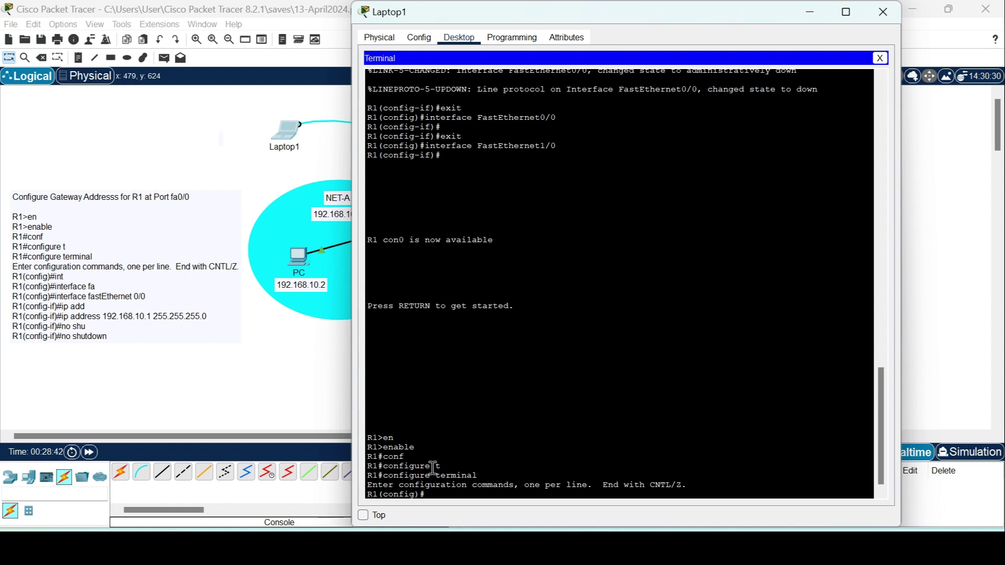
Enter interface configuration for fastEthernet 0/0.
type("int")
key("Tab")
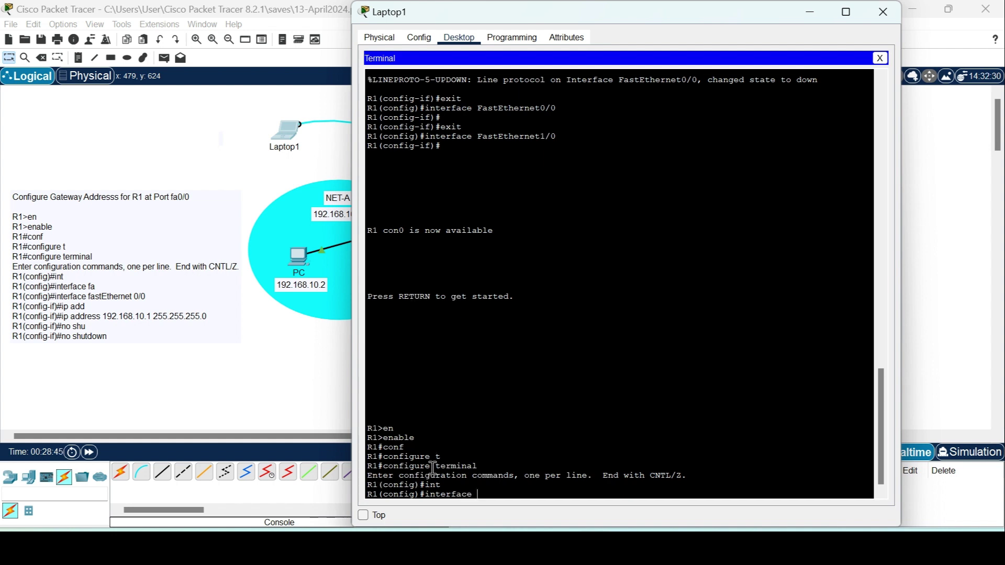
type("fa")
key("Tab")
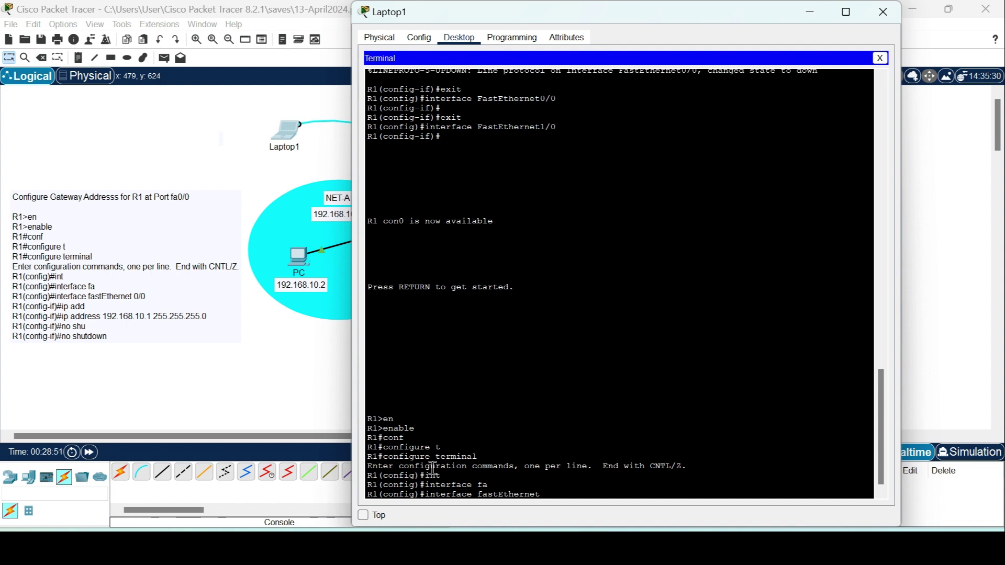
type("0/0")
key("Return")
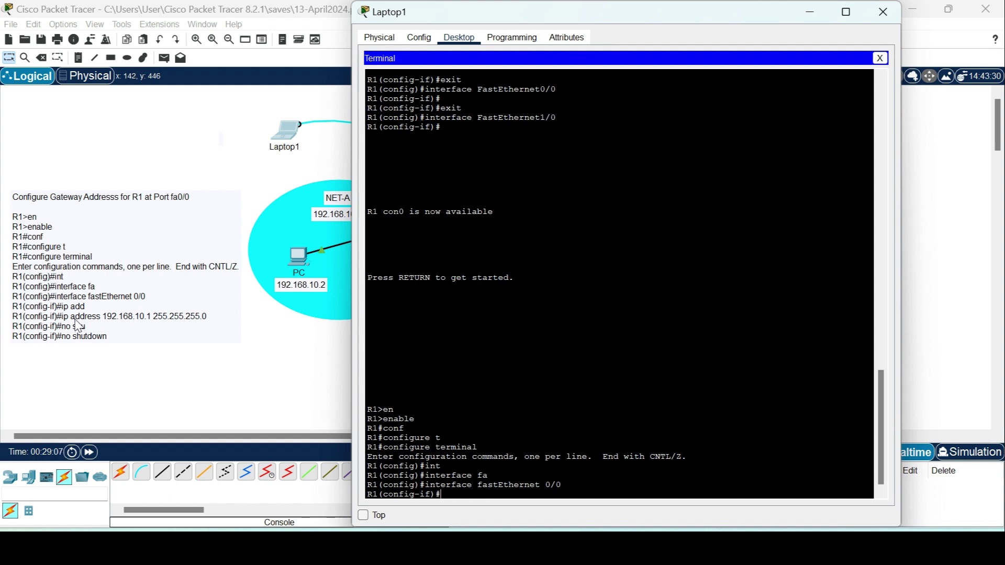
Assign fa0/0 the address 192.168.10.1 255.255.255.0 and bring it up with no shutdown.
type("ip add")
key("Tab")
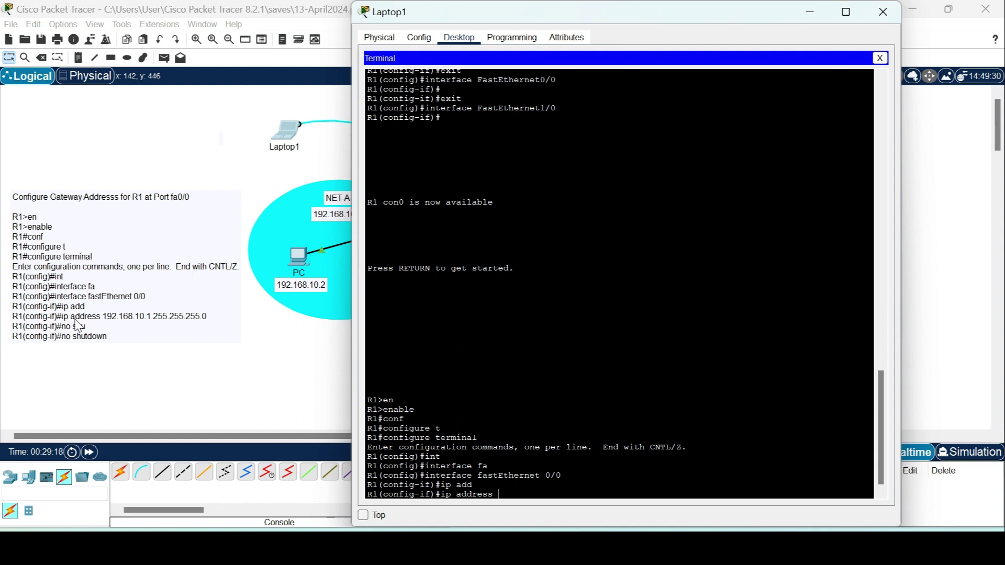
type("192.168.10.1 255.2")
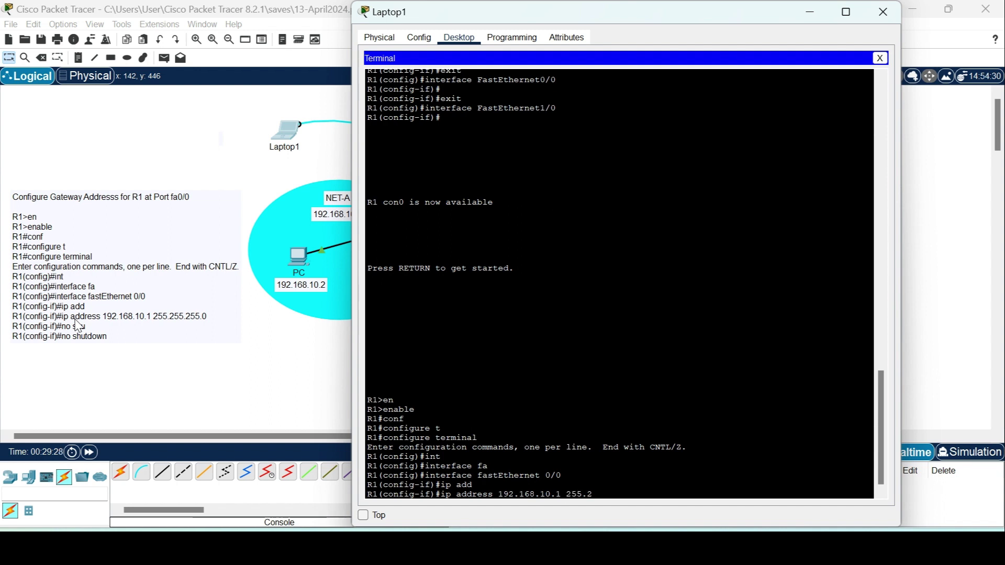
type("55.255.0")
key("Return")
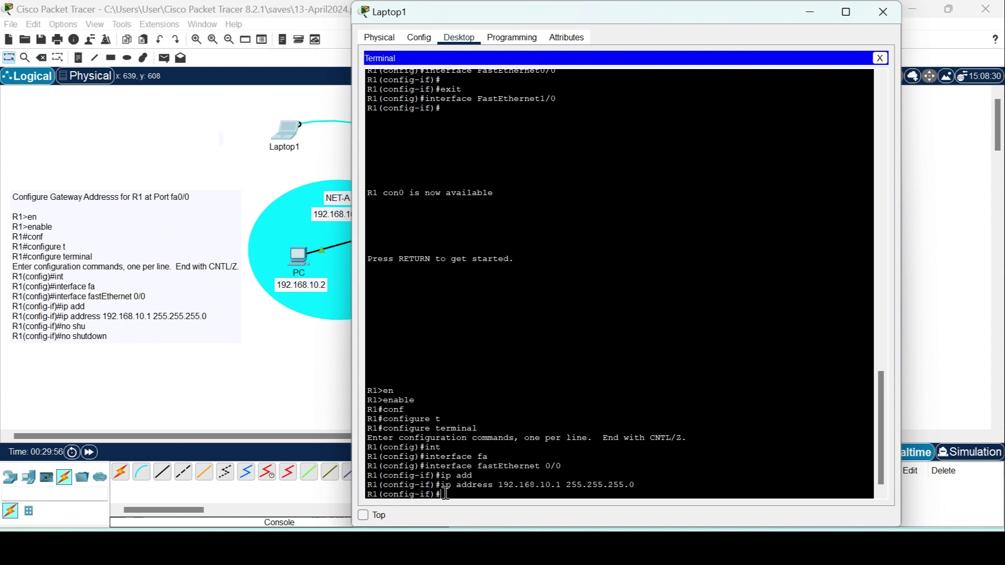
type("no sh")
key("Tab")
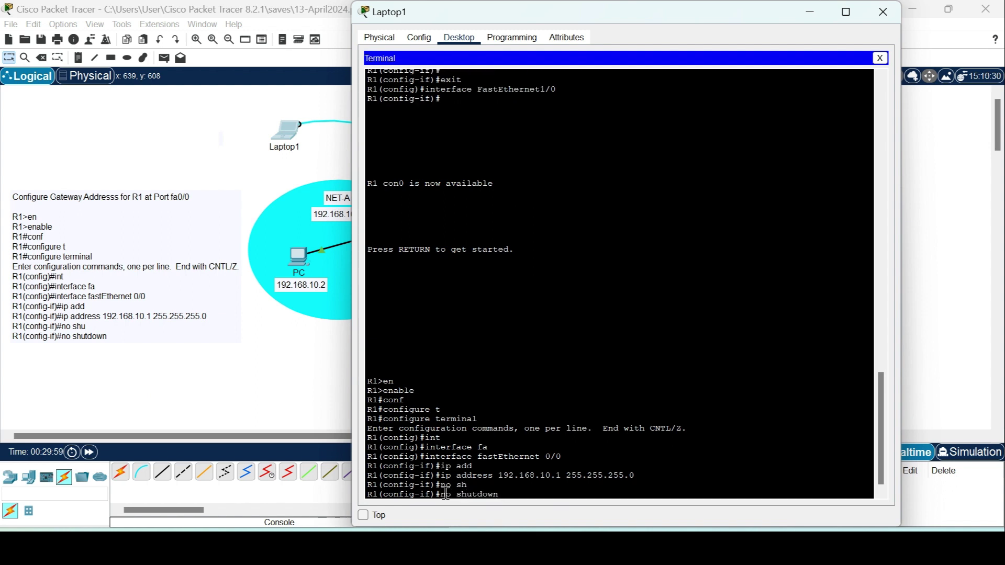
key("Return")
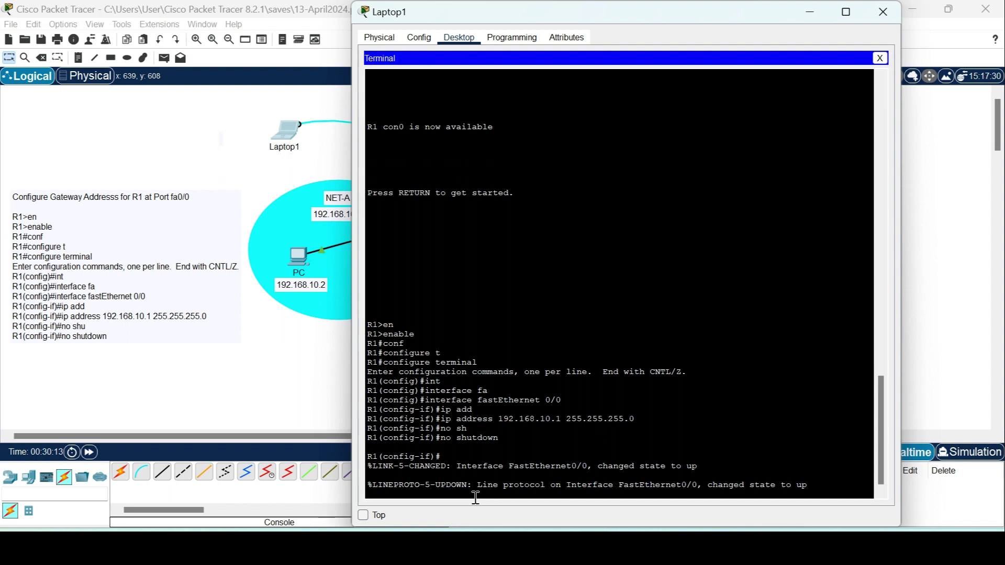
Leave configuration with end and exit back to the R1> prompt.
key("Return")
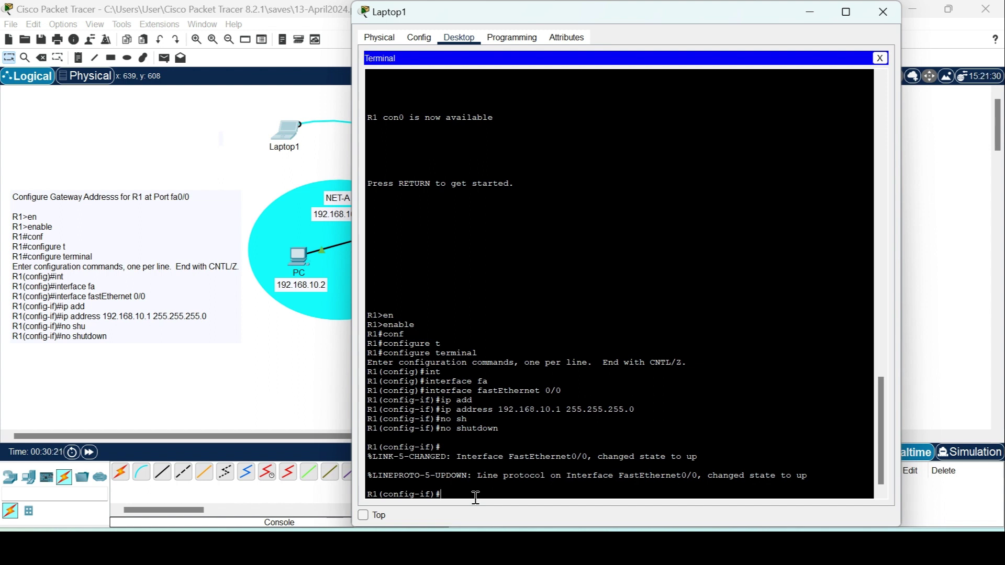
type("end")
key("Return")
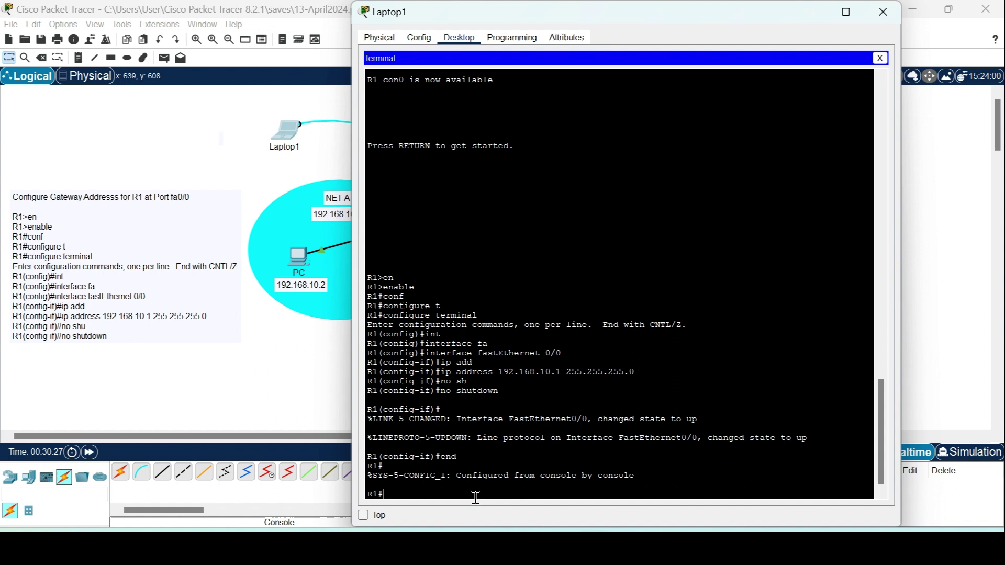
type("exit")
key("Return")
key("Return")
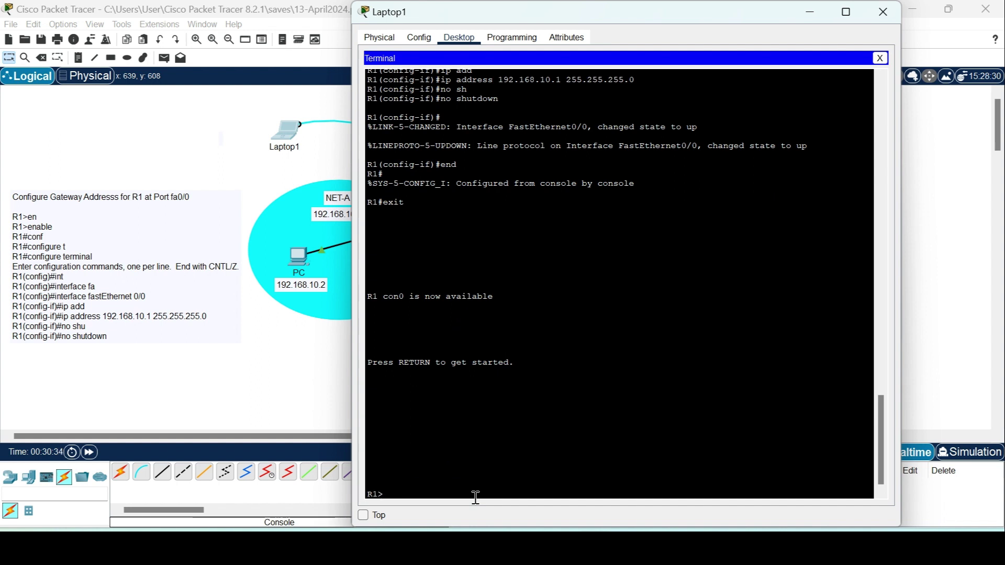
Return R1 to privileged mode and global configuration with enable and configure terminal.
type("en")
key("Tab")
key("Return")
type("conf")
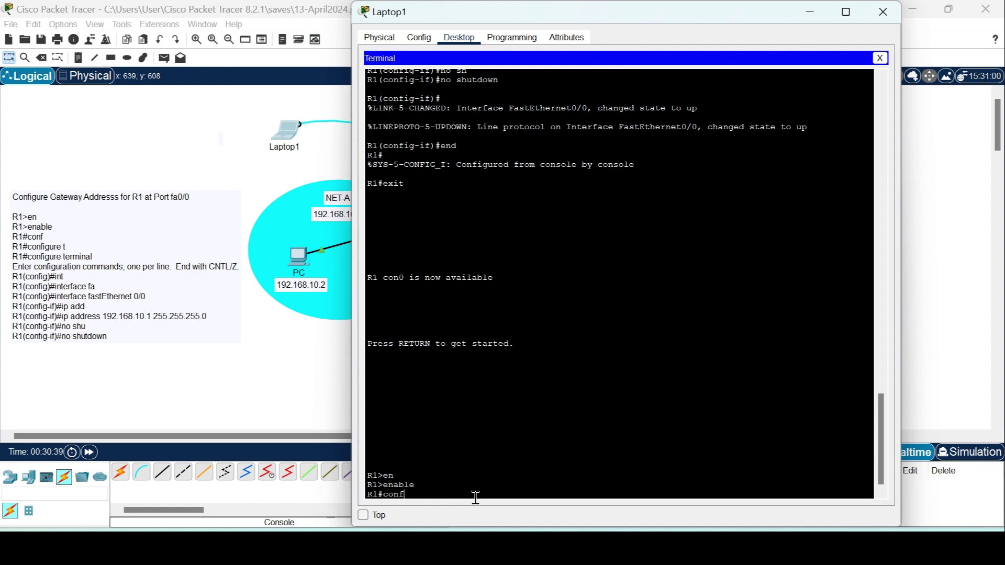
key("Tab")
type("t")
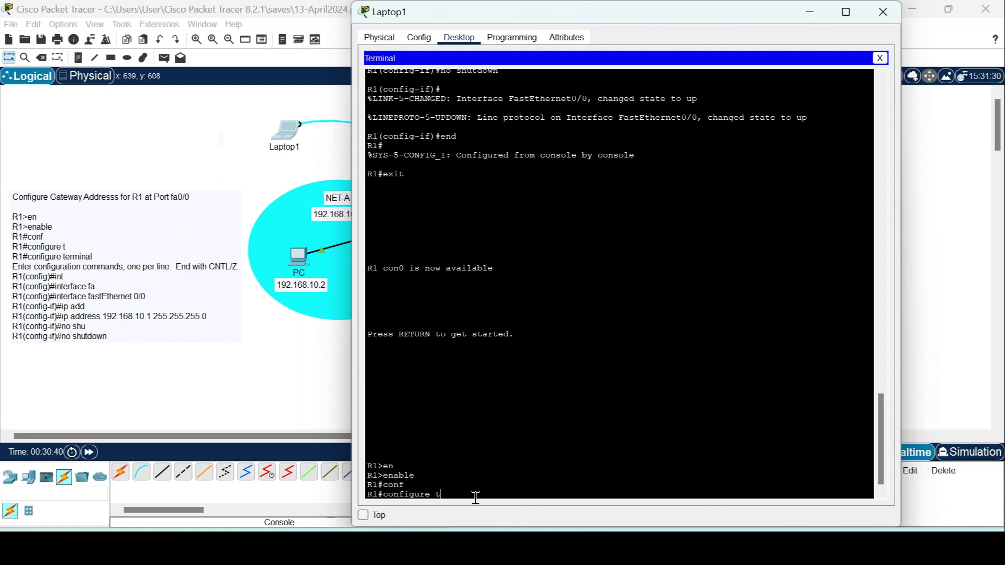
key("Tab")
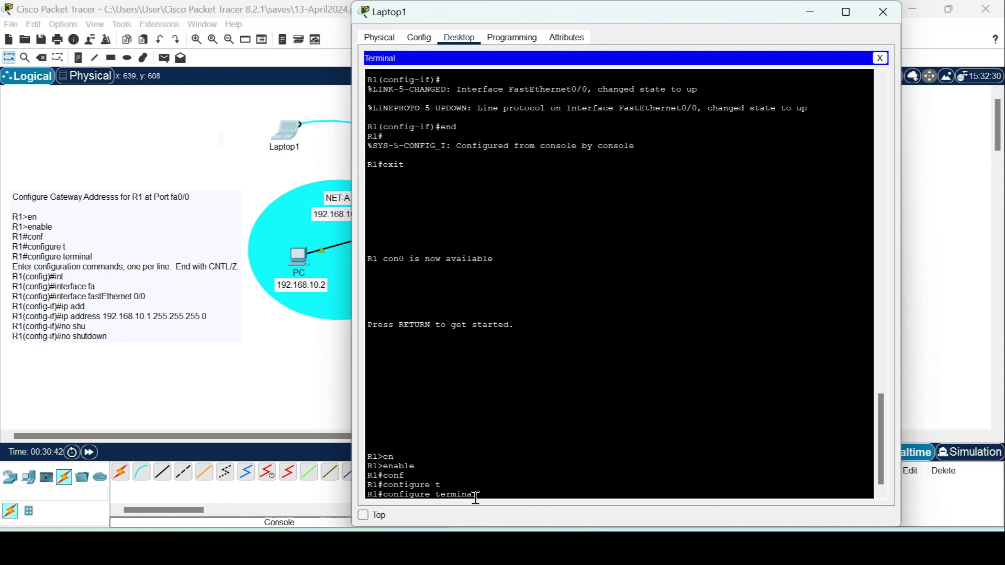
key("Return")
Enter interface configuration for fastEthernet 1/0.
type("int")
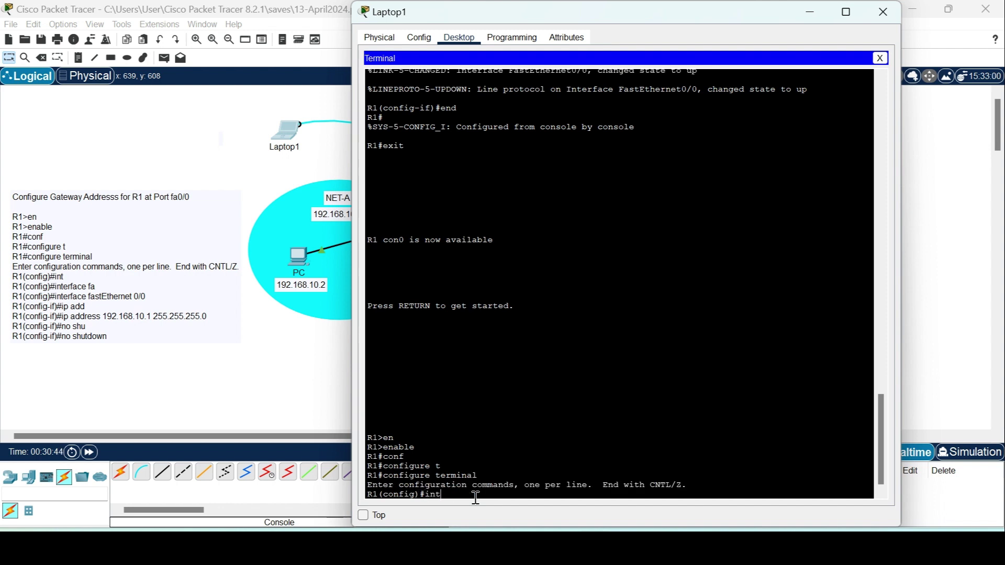
key("Tab")
type("f")
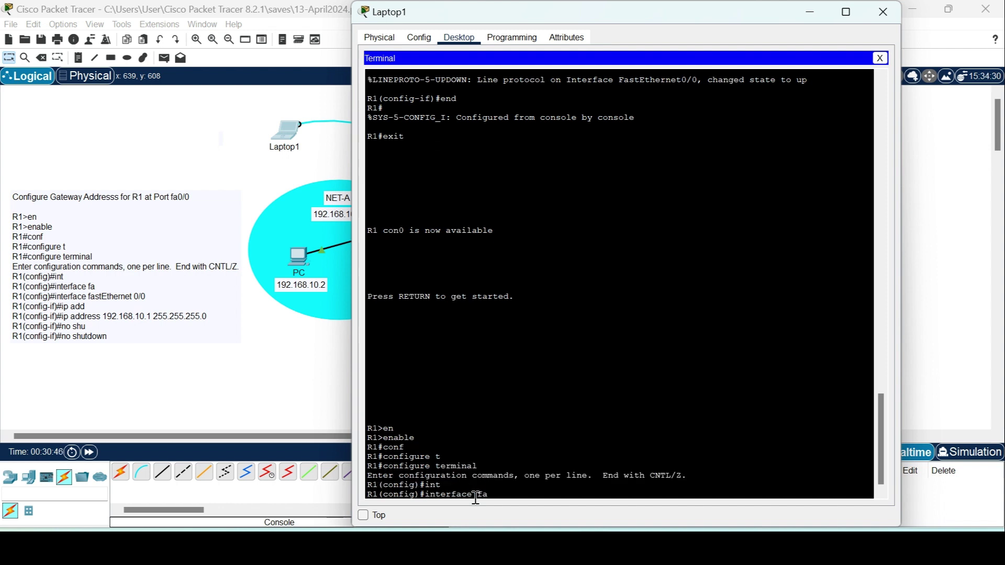
type("a")
key("Tab")
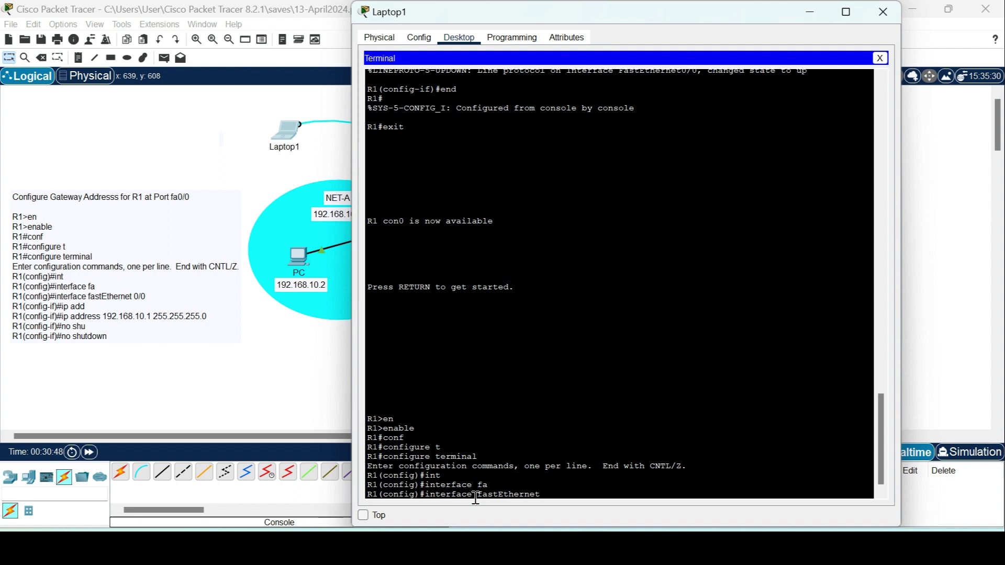
type("1/0")
key("Return")
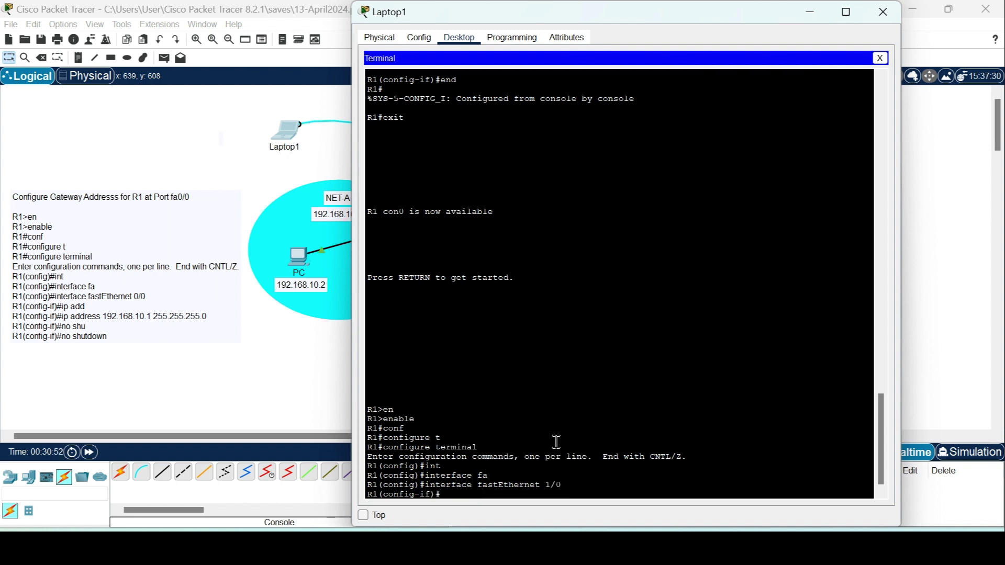
Restore the Laptop1 window to a smaller size and move it left to reveal the NET-B notes.
left_click_drag(684, 17, 398, 11)
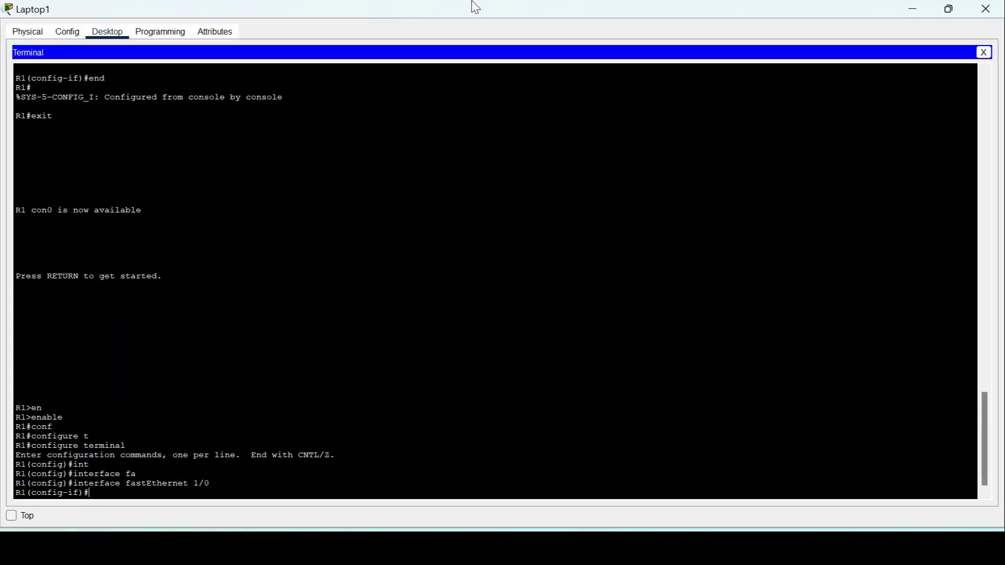
left_click(949, 9)
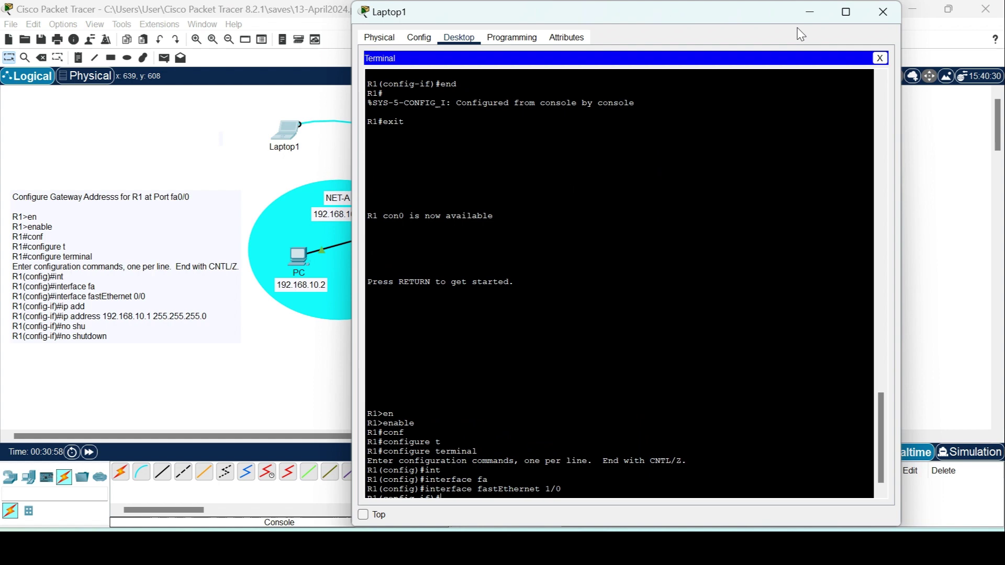
left_click_drag(756, 11, 426, 20)
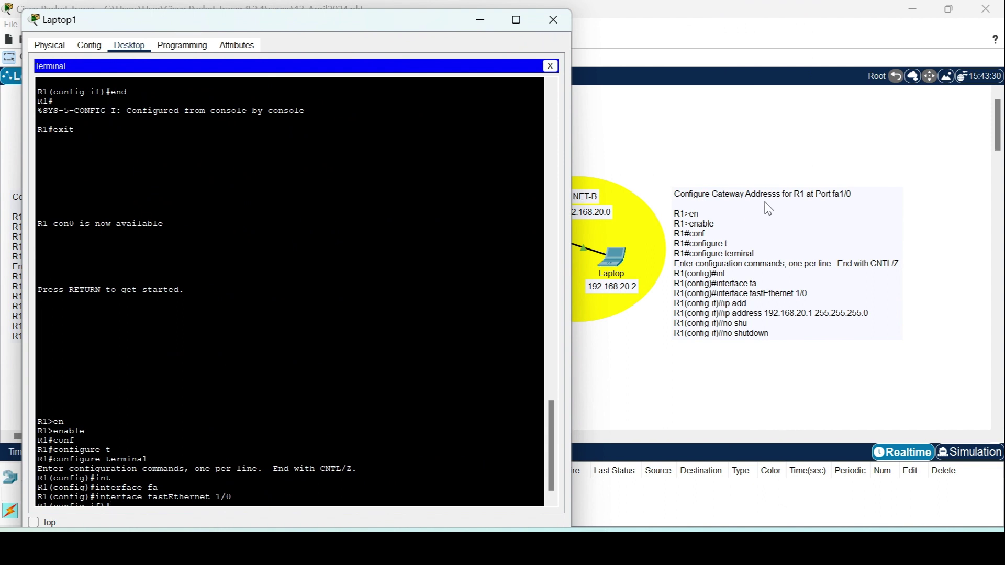
Give fa1/0 the address 192.168.20.1 255.255.255.0 and enable it with no shutdown.
left_click(314, 440)
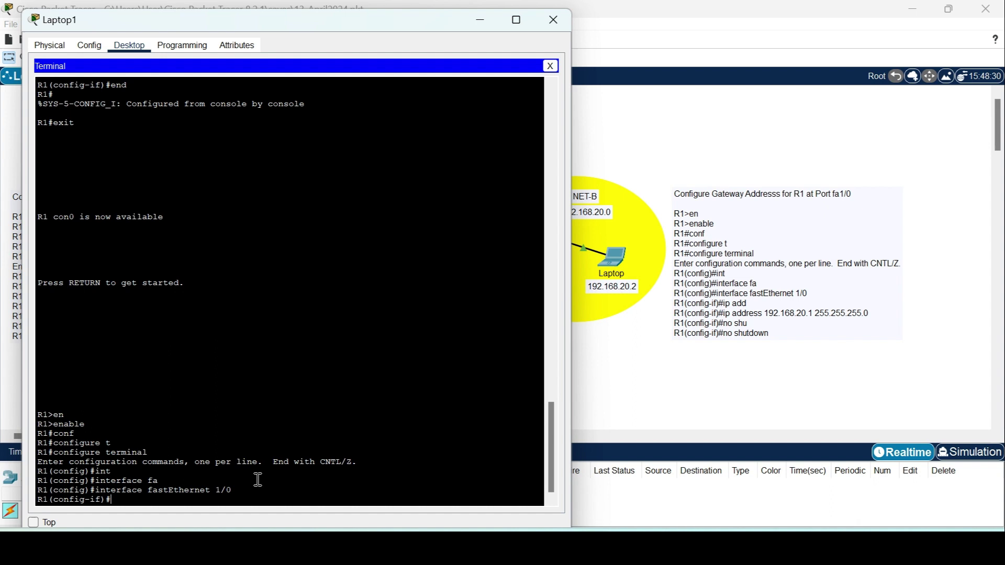
type("ip add")
key("Tab")
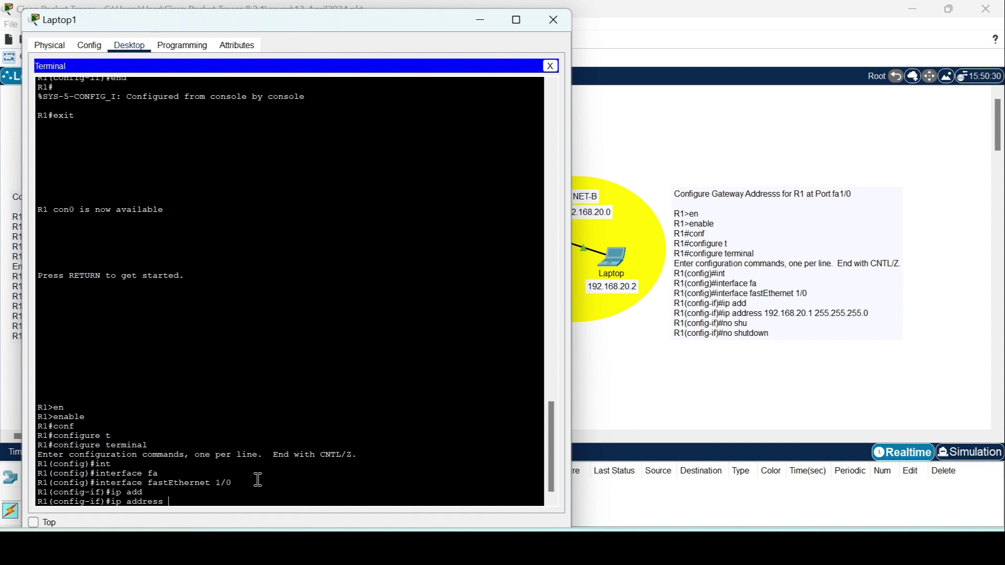
type("192.168.20.1 255.255.255.0")
key("Return")
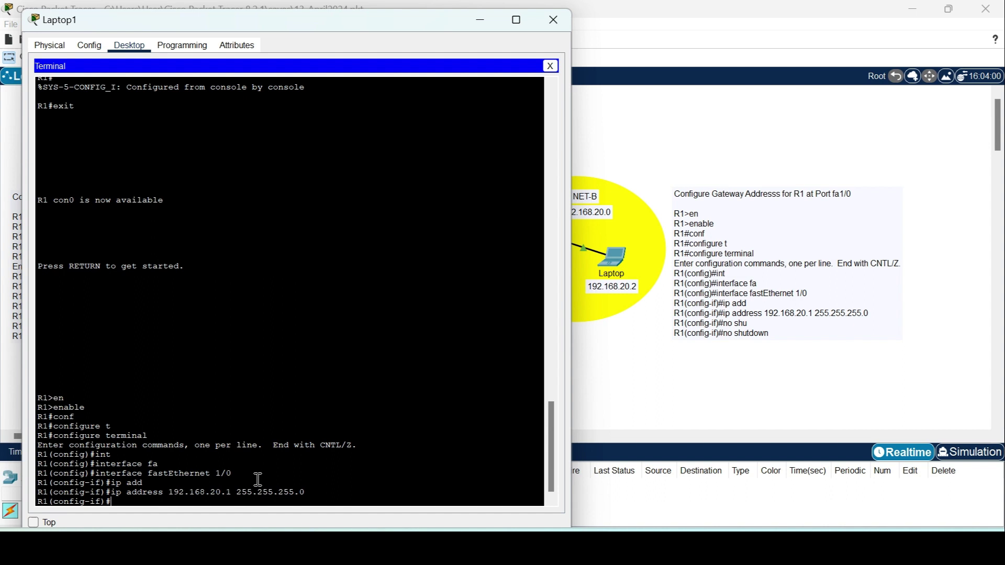
type("no sh")
key("Tab")
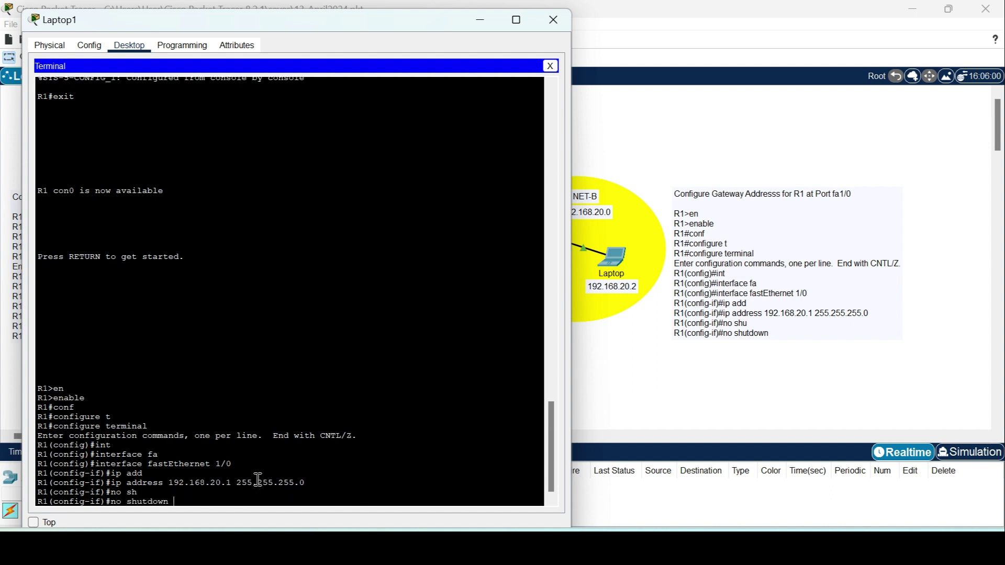
key("Return")
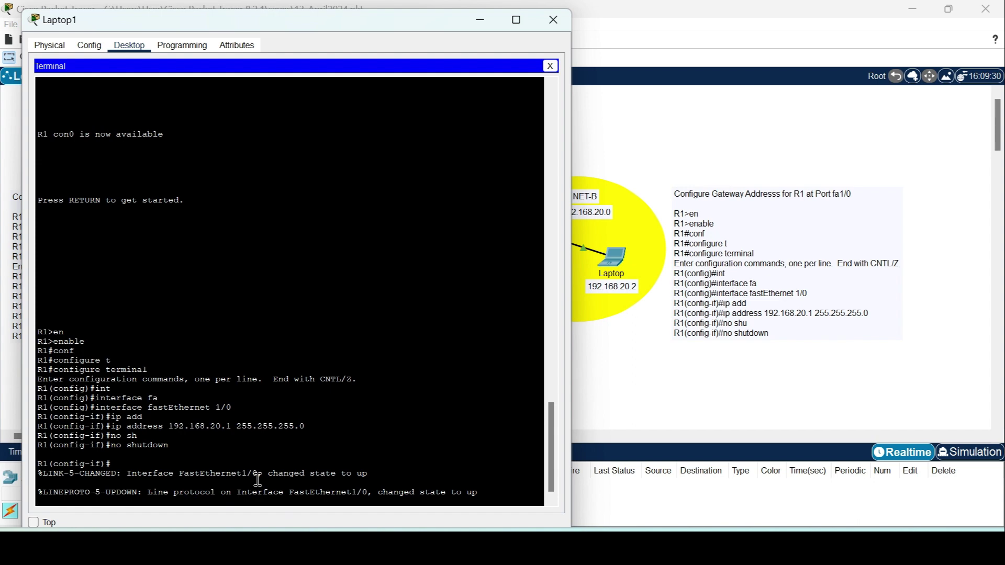
key("Return")
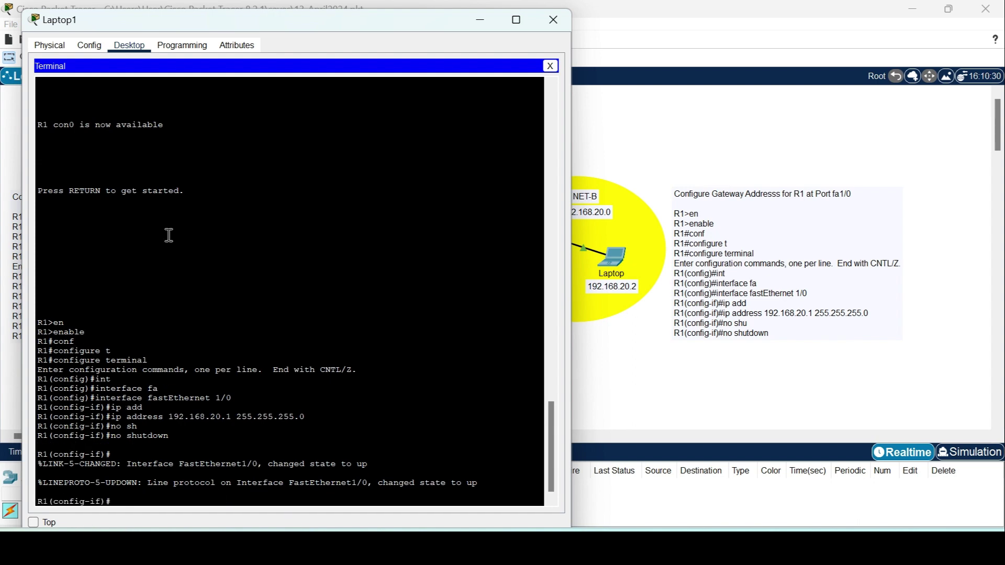
Close the Laptop1 terminal window and check R1's ports on the topology.
left_click(563, 26)
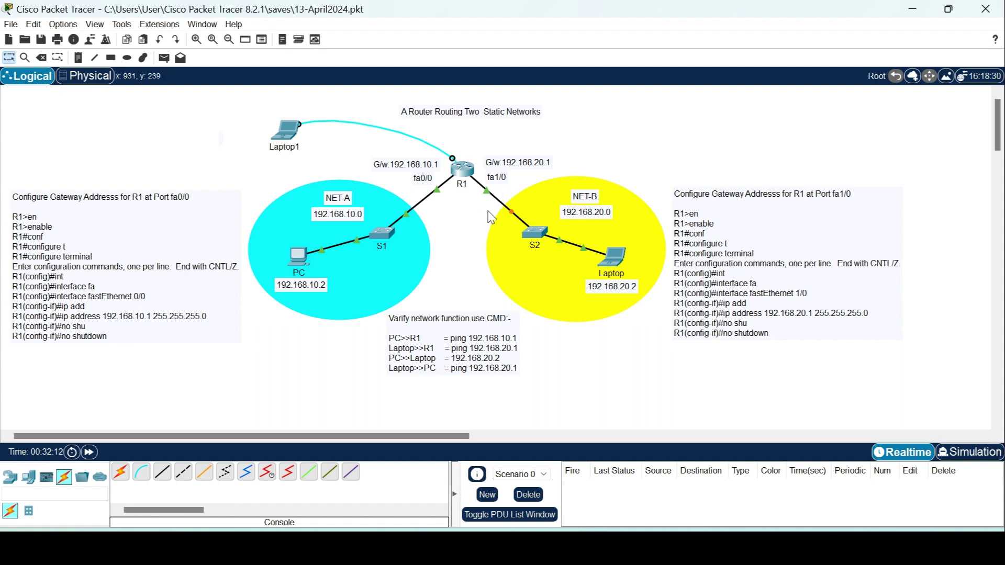
mouse_move(462, 178)
Set the PC's IP Configuration to 192.168.10.2, mask 255.255.255.0, gateway 192.168.10.1.
left_click(296, 255)
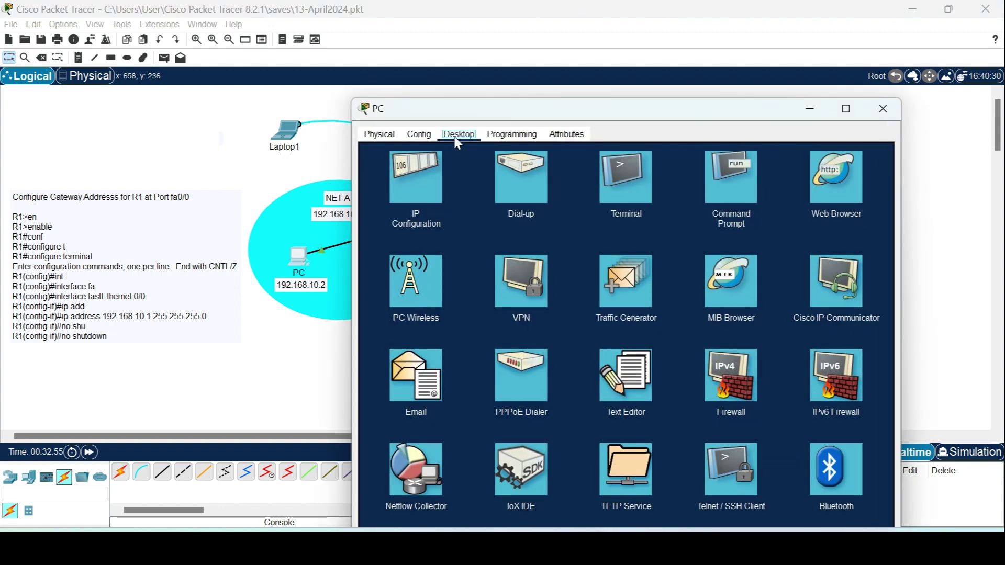
left_click(407, 185)
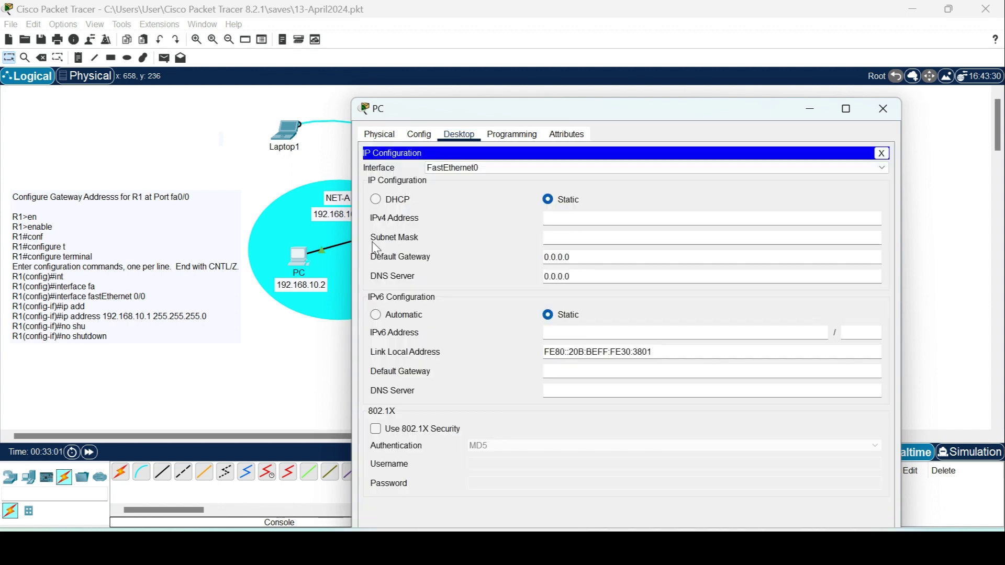
left_click(558, 219)
type("192.1")
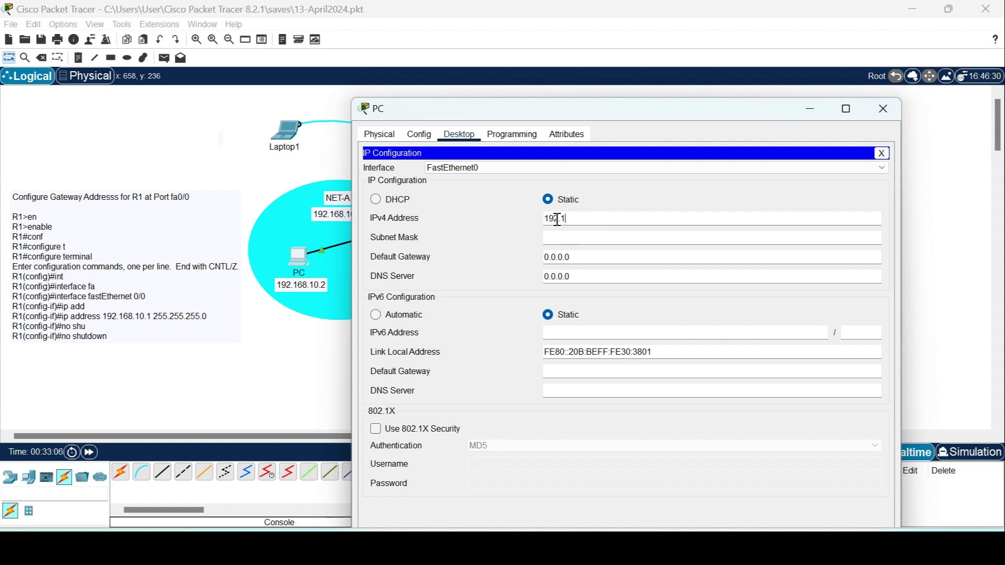
type("68.10.2")
left_click(554, 233)
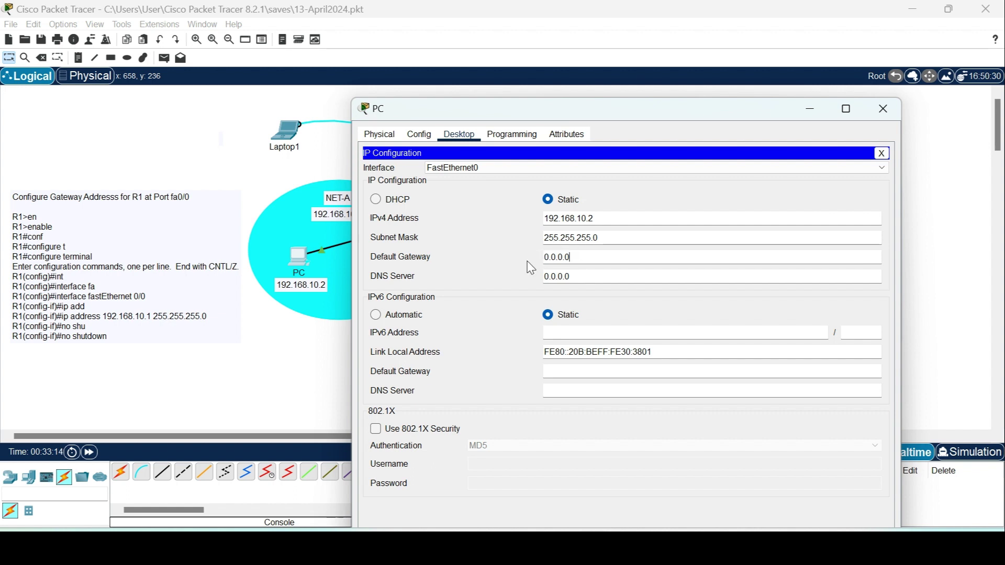
key("Tab")
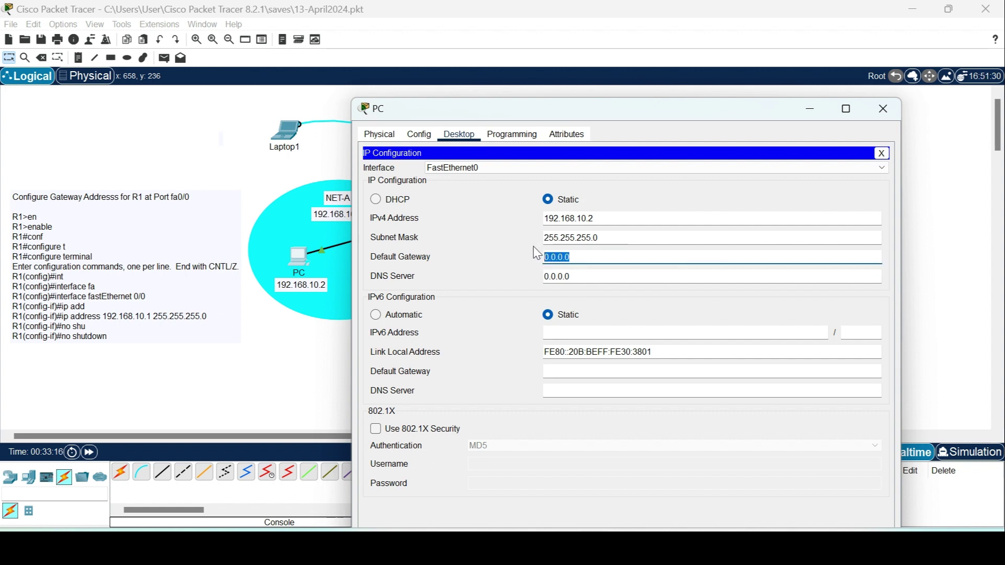
type("192.168.10.1")
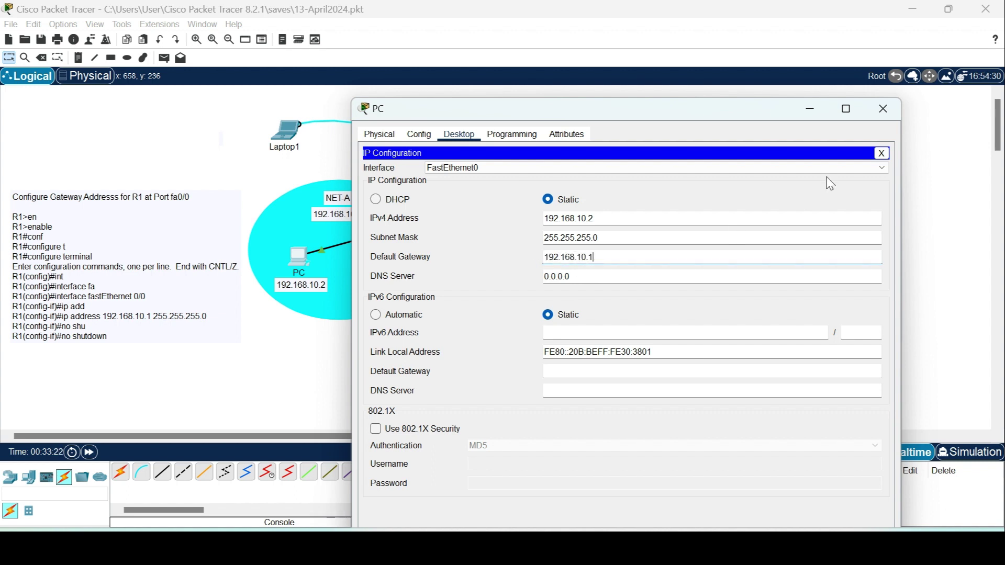
left_click(890, 114)
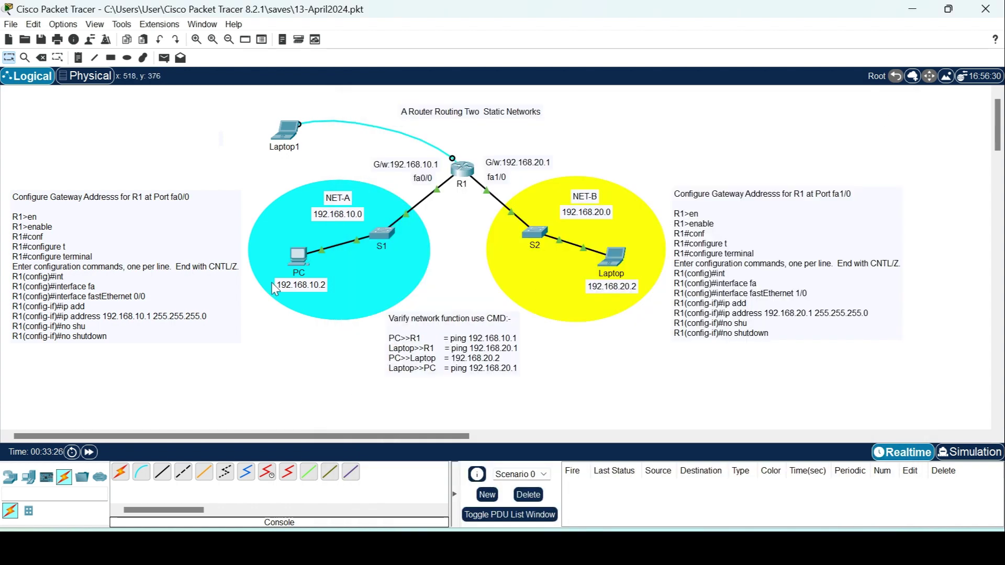
Check the PC's configured settings from the topology view.
mouse_move(297, 257)
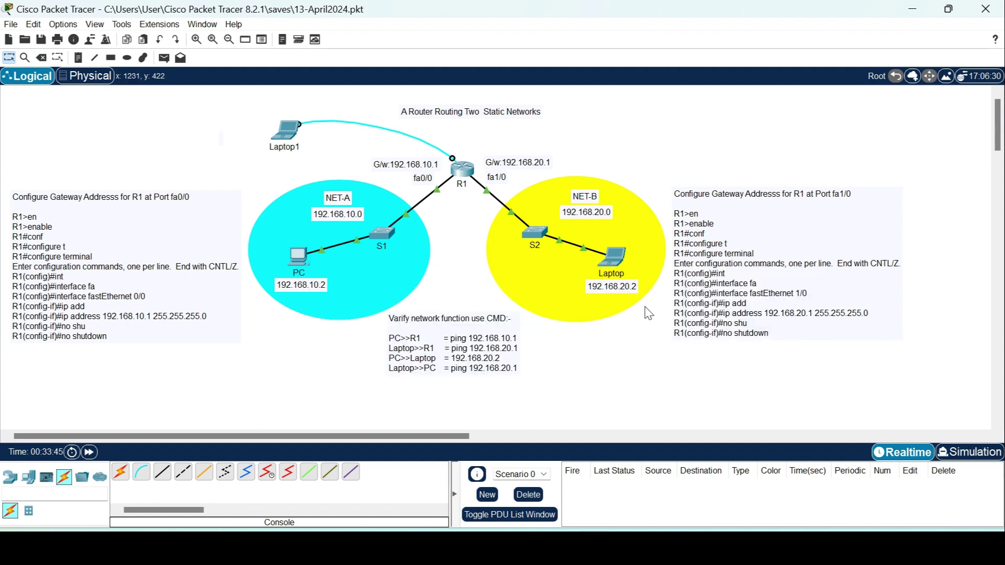
Give the Laptop IPv4 192.168.20.2 with mask 255.255.255.0 and enter gateway 192.168.20.1.
left_click(619, 262)
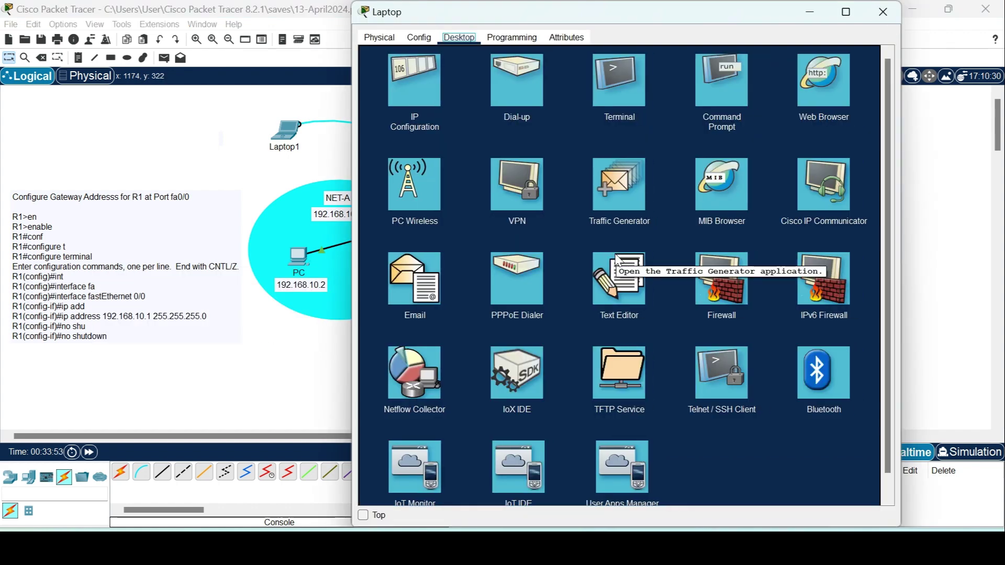
left_click(411, 80)
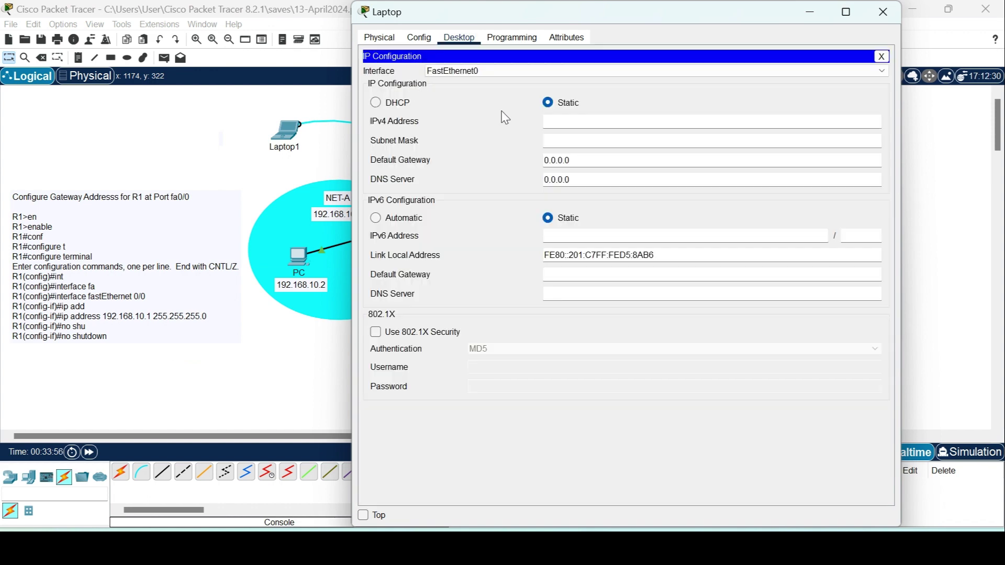
left_click(561, 125)
type("192.168.20.2")
left_click(572, 140)
left_click_drag(575, 158, 540, 160)
type("192.168.20.")
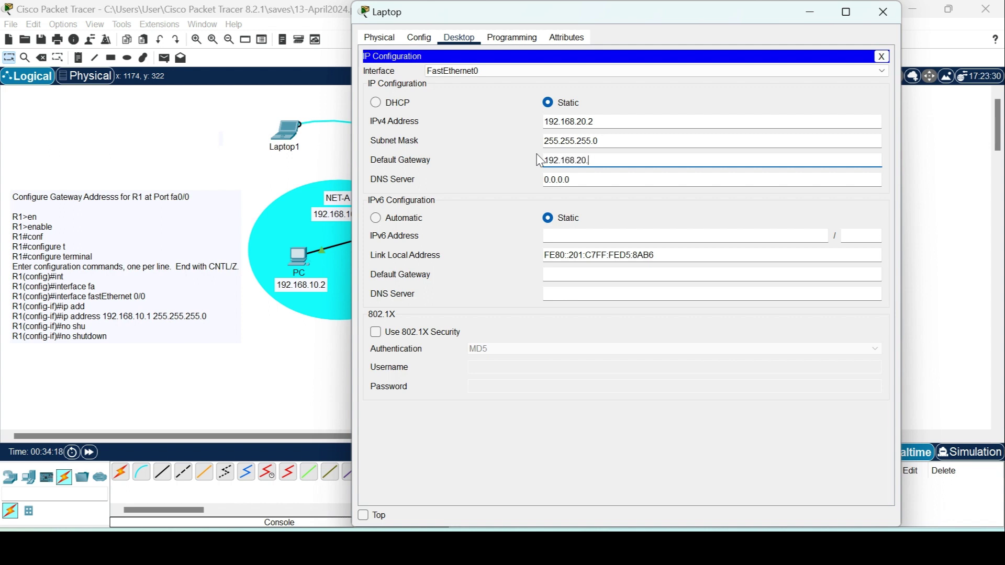
type("1")
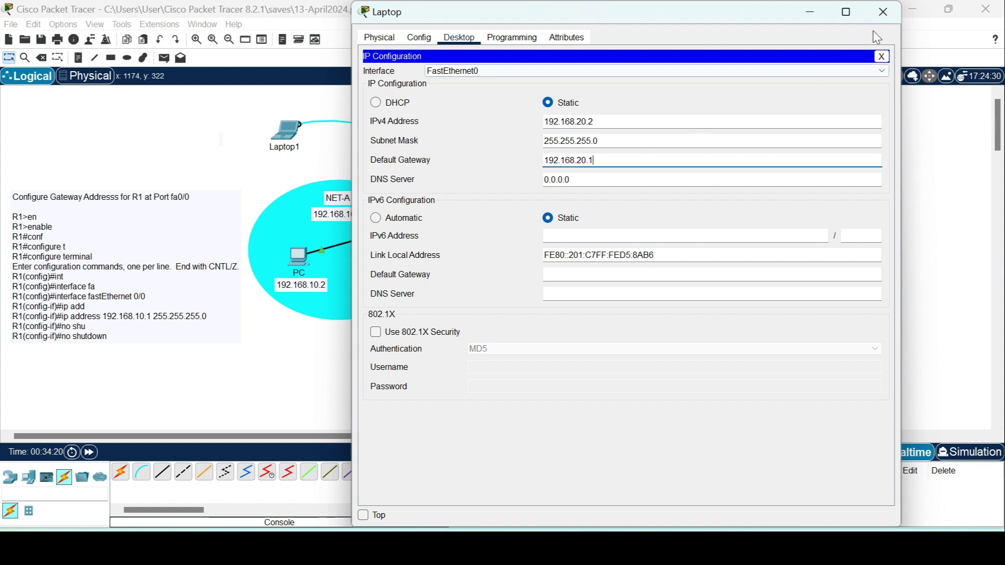
left_click(890, 20)
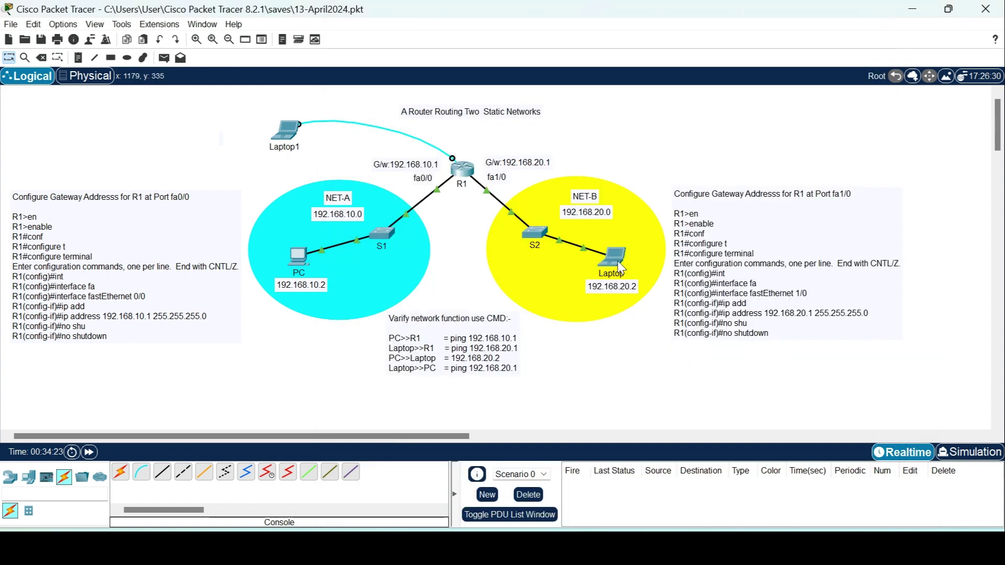
From the PC's command prompt, ping gateway 192.168.10.1 and get 4/4 replies with 0% loss.
mouse_move(621, 259)
mouse_move(303, 257)
left_click(297, 257)
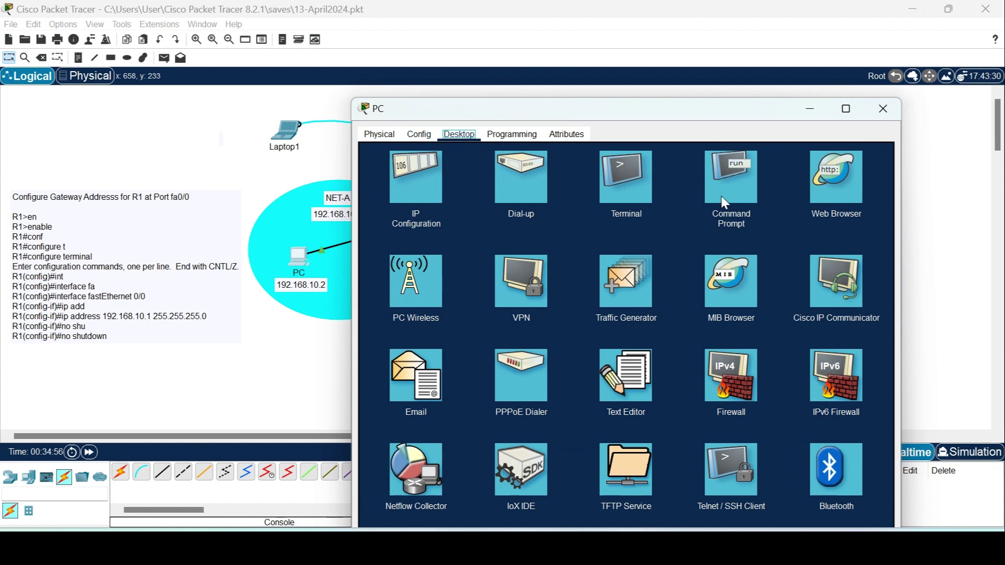
left_click(734, 188)
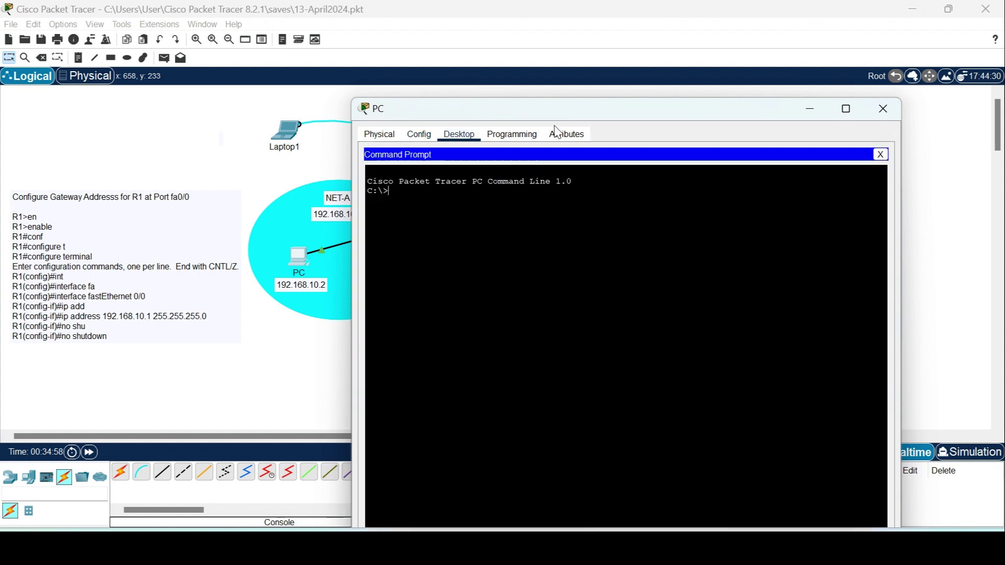
left_click_drag(617, 112, 145, 166)
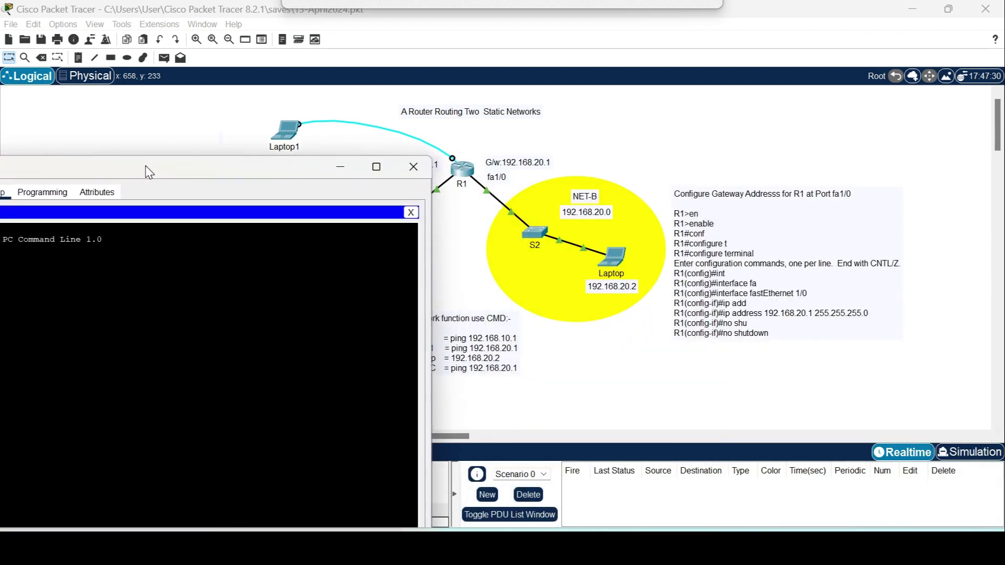
left_click_drag(149, 172, 530, 132)
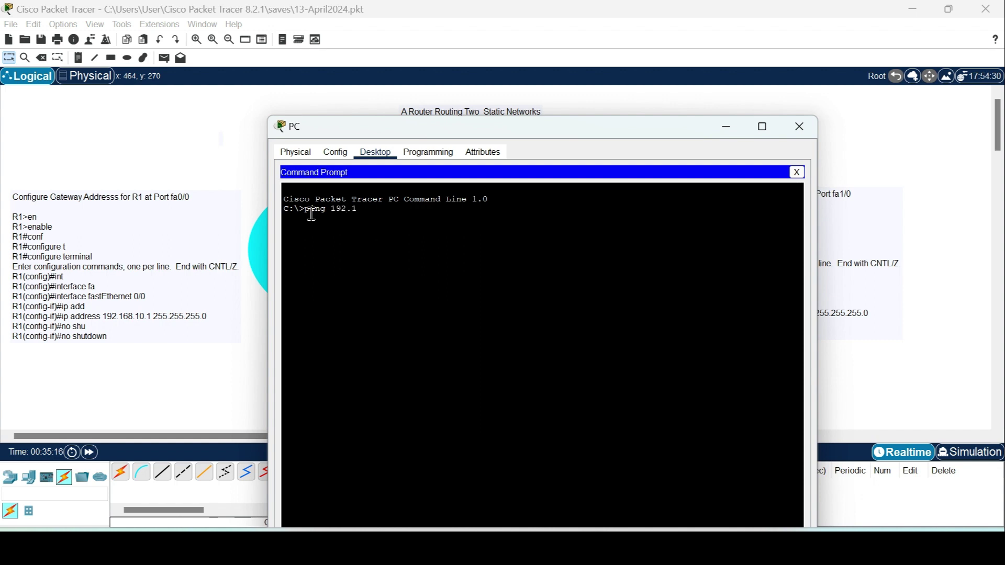
type("68.10.1")
key("Return")
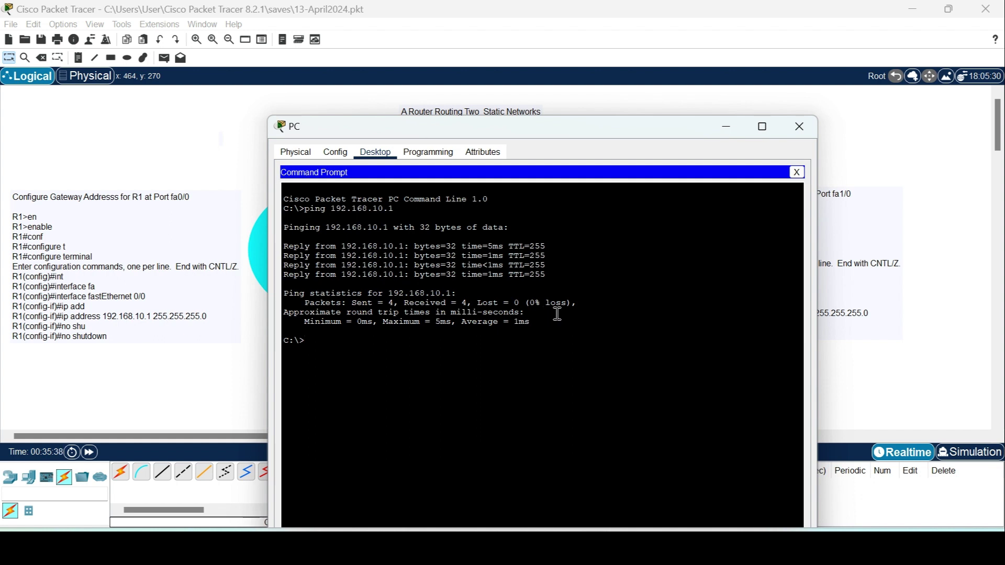
left_click(797, 127)
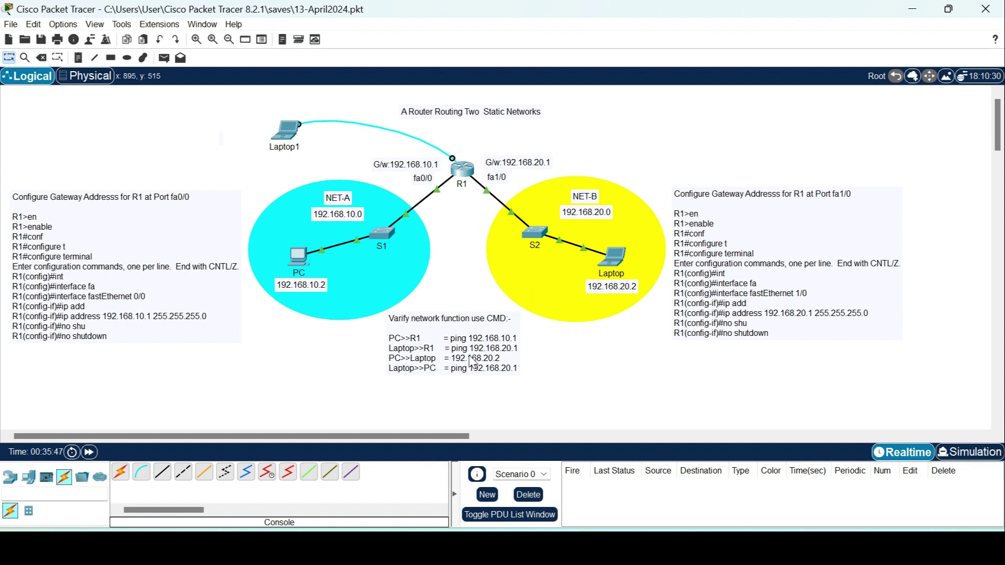
Run ping 192.168.20.1 from the Laptop's command prompt, receiving 4/4 replies with 0% loss.
left_click(614, 274)
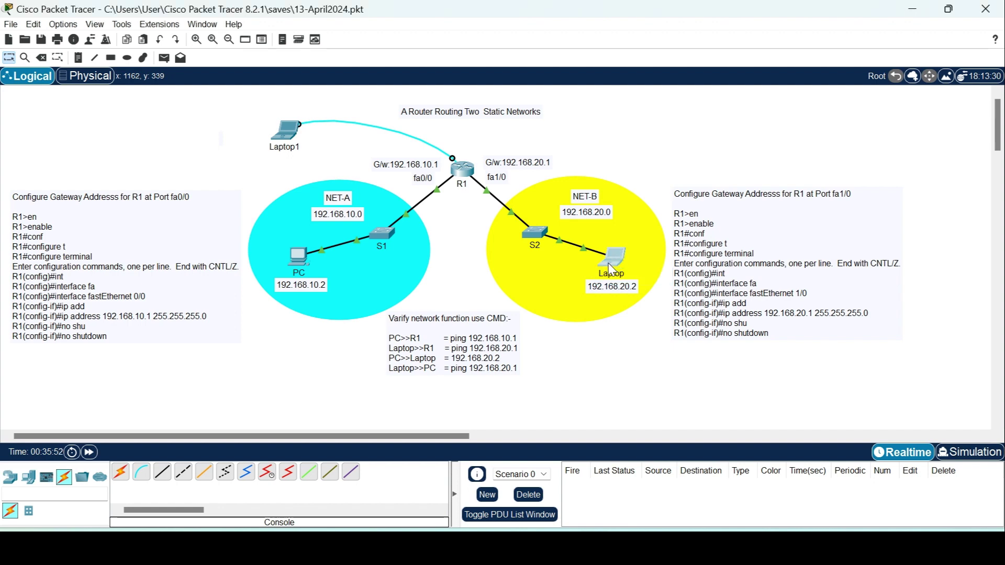
left_click(609, 263)
left_click(611, 269)
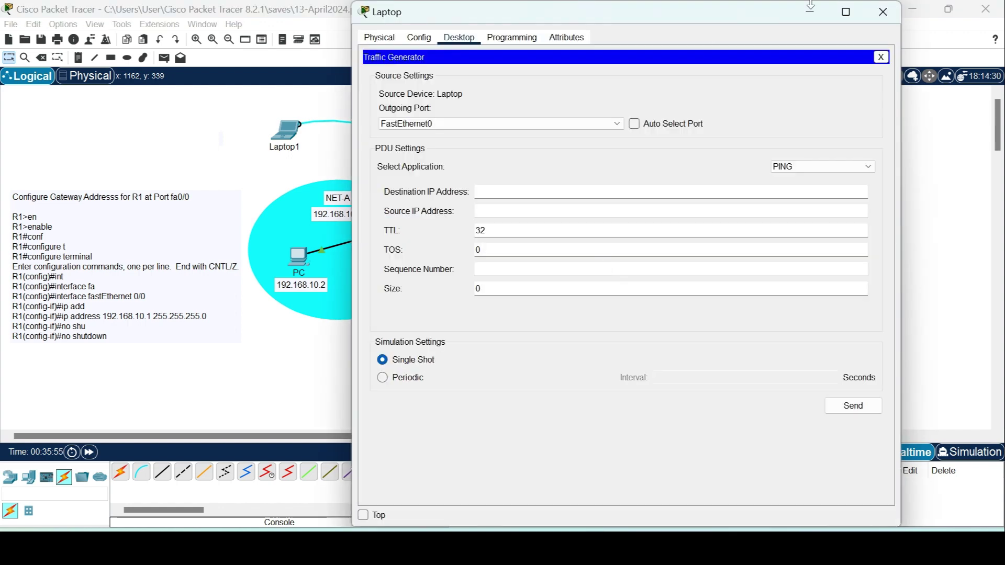
left_click(883, 12)
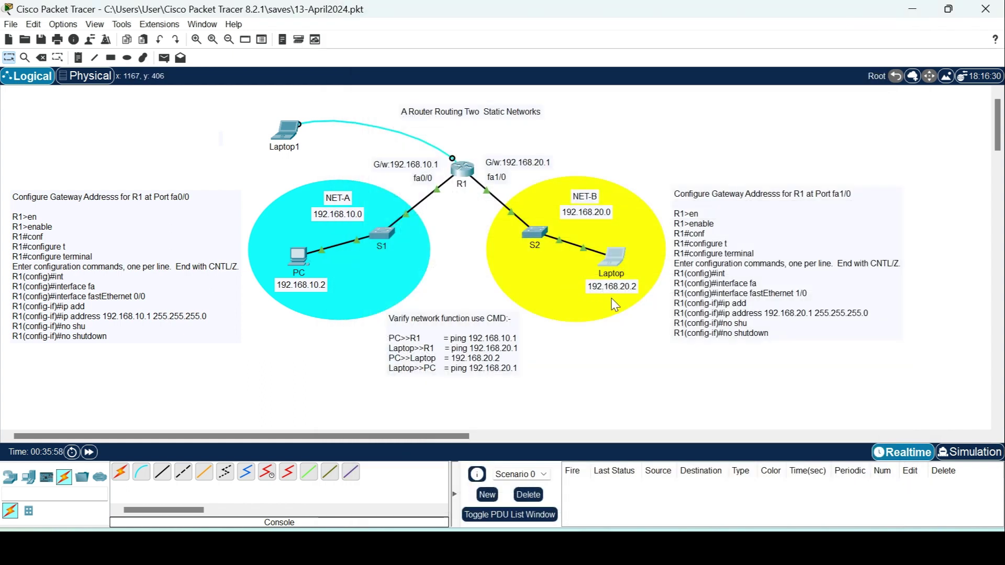
left_click(611, 260)
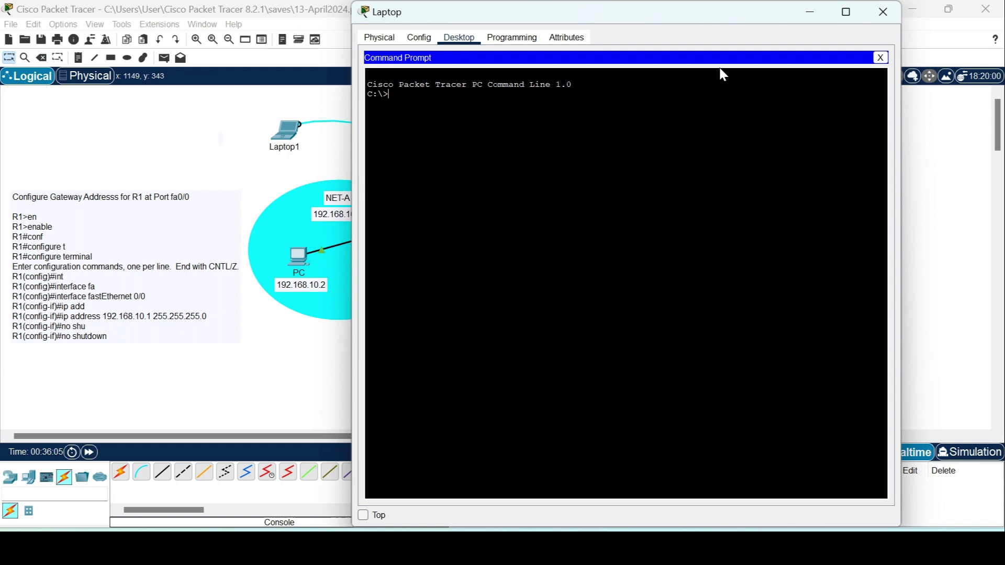
left_click(720, 77)
type("ping 192")
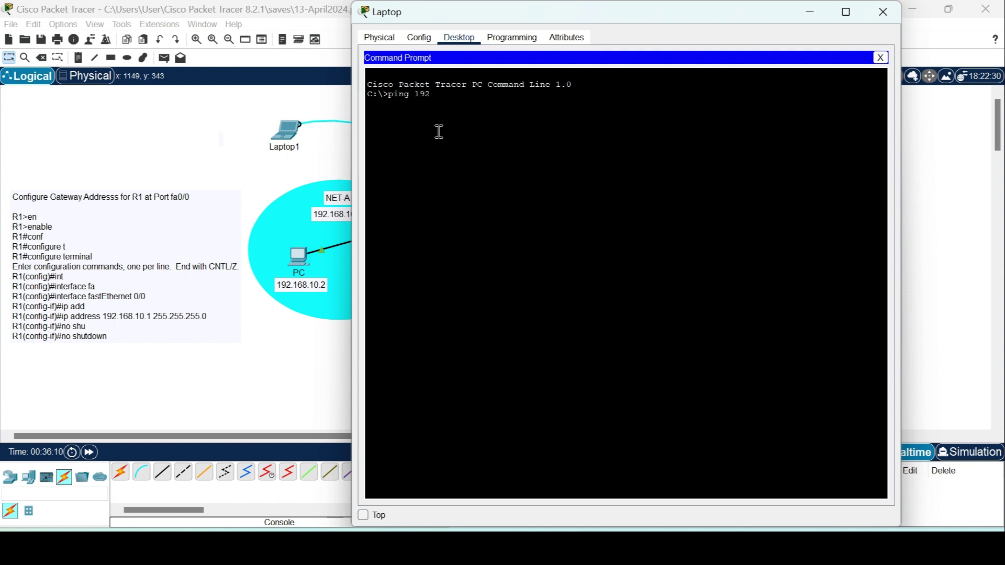
type(".168.20.1")
key("Return")
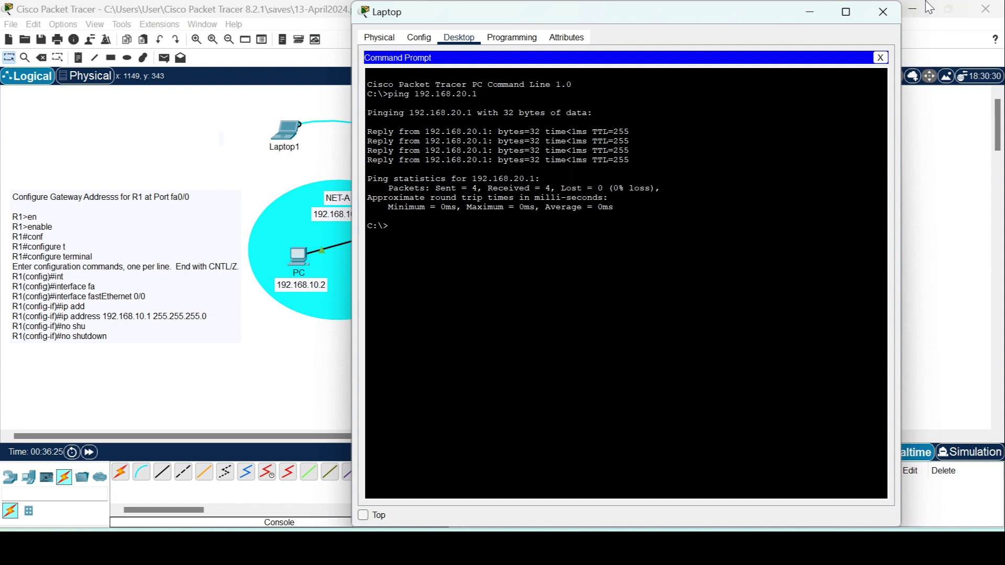
left_click(884, 12)
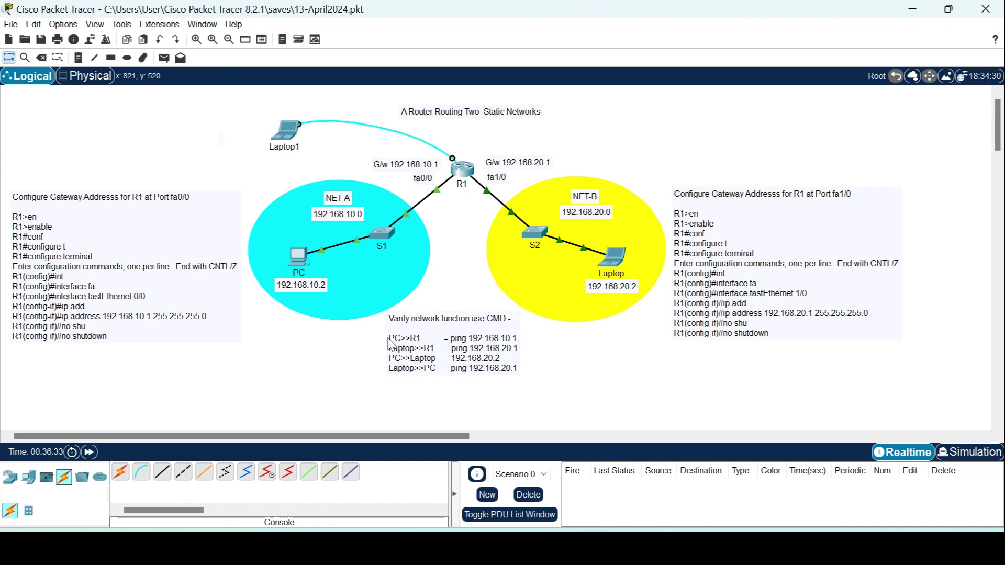
From the PC's command prompt, ping the Laptop at 192.168.20.2 and receive all four replies.
left_click(296, 255)
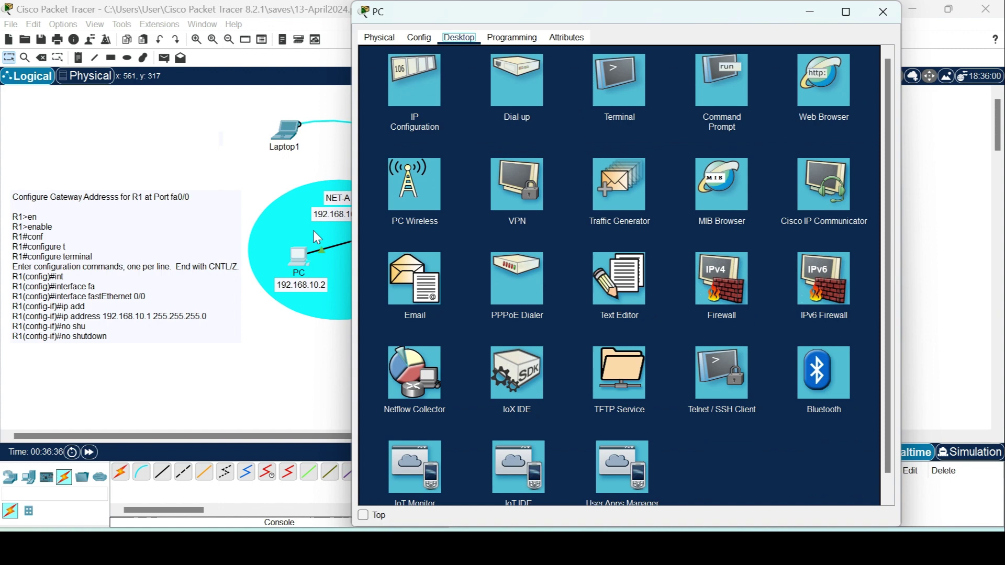
left_click(721, 87)
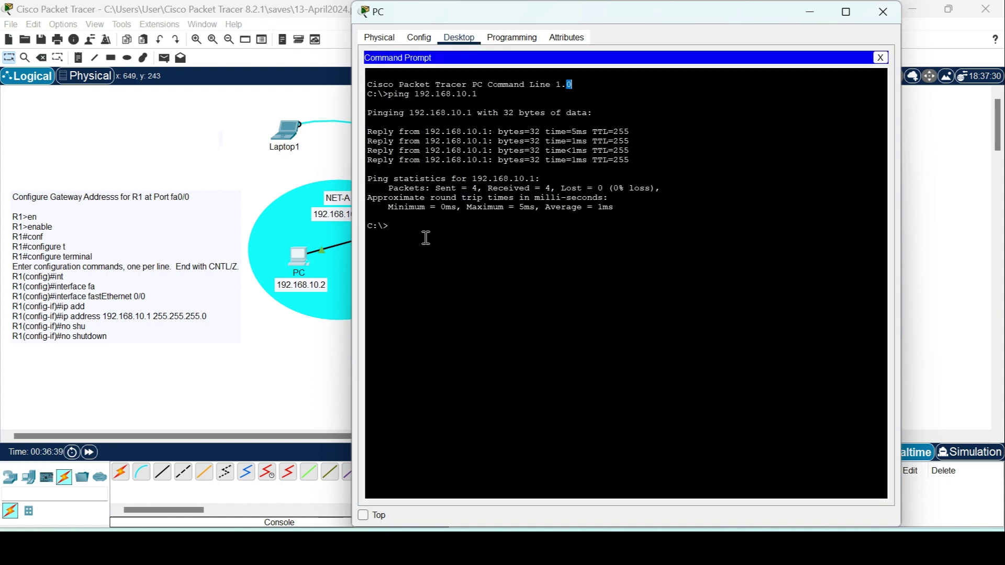
left_click_drag(729, 23, 251, 105)
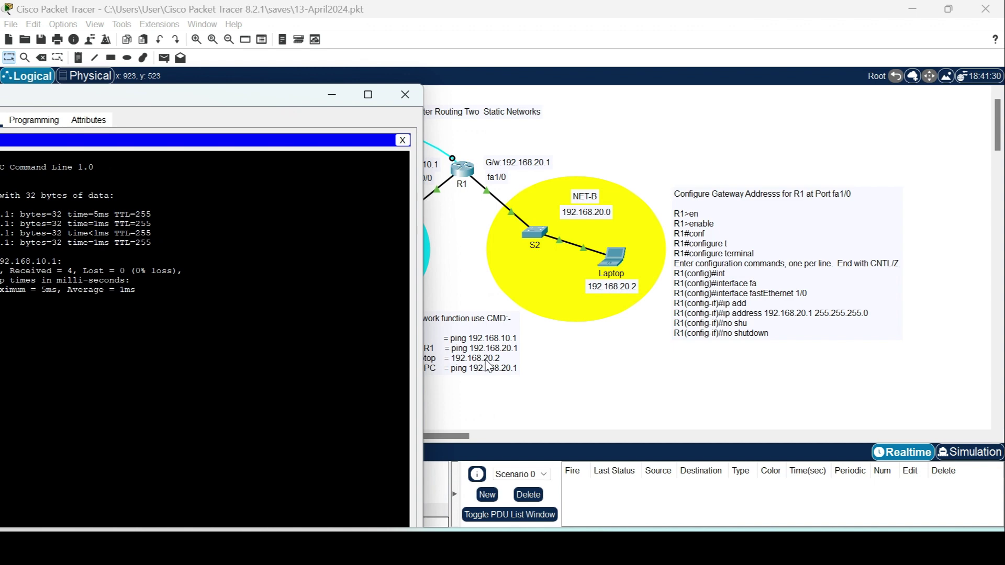
left_click_drag(266, 103, 712, 47)
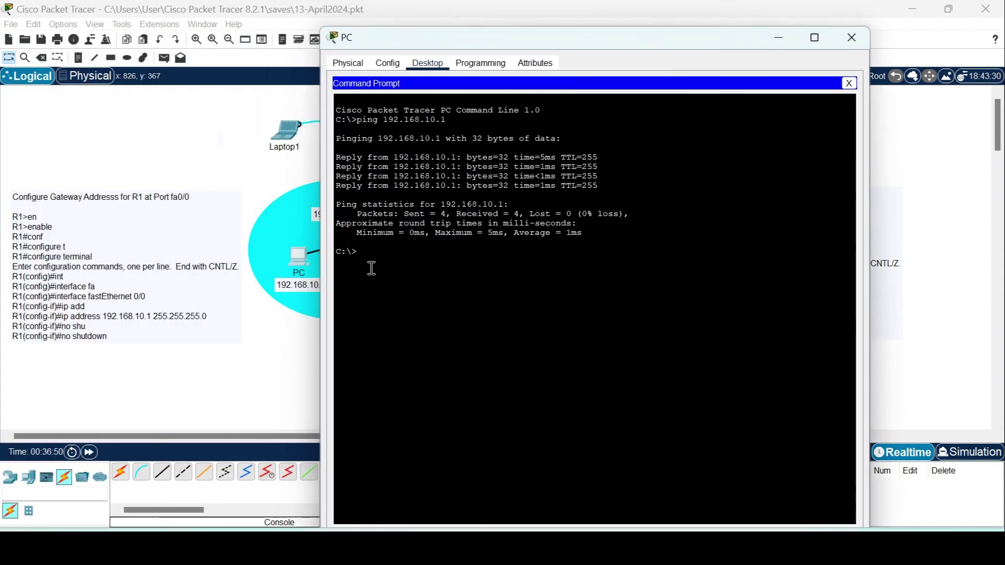
type("ping")
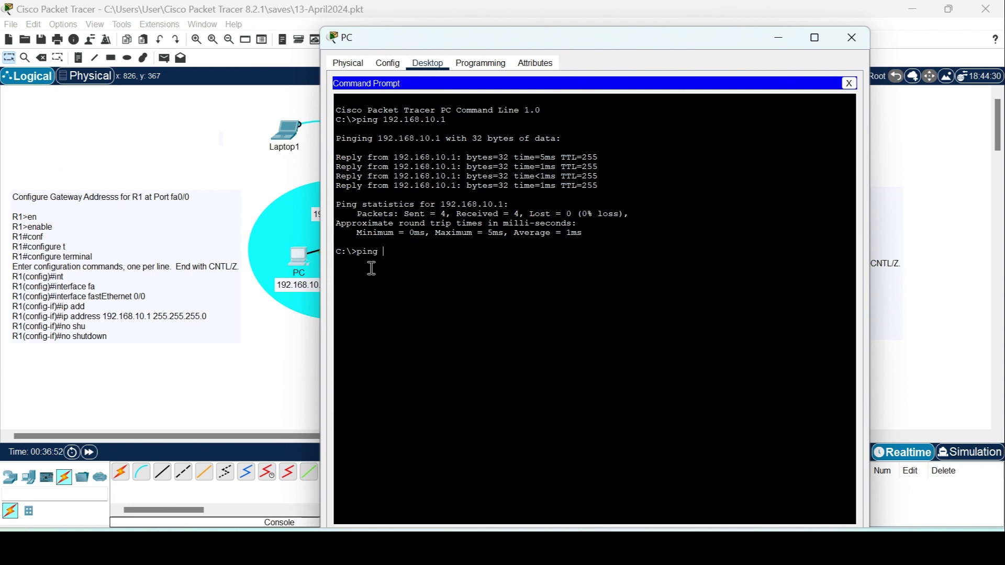
type(" 192.168.20.2")
key("Return")
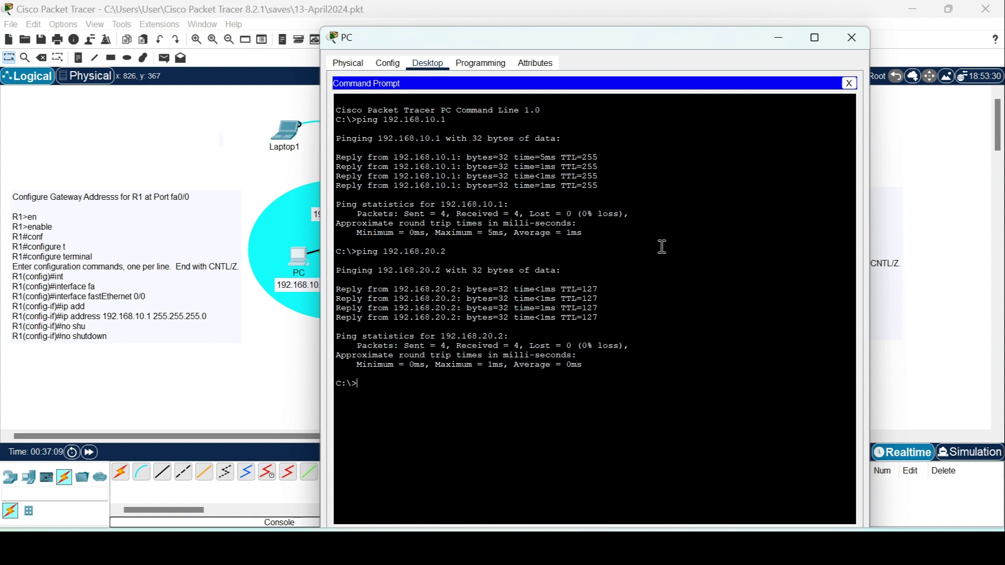
left_click(852, 38)
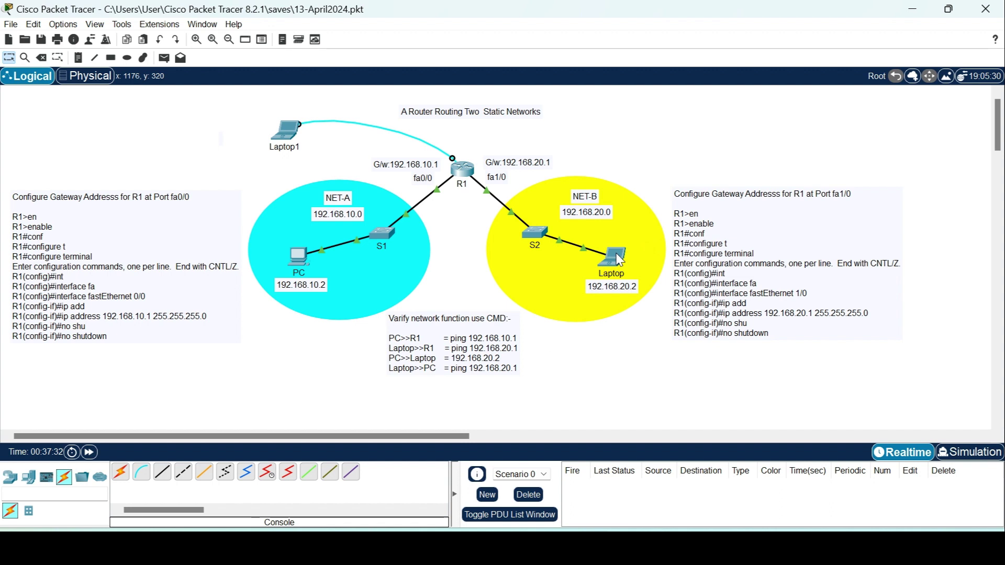
Edit the verification note so the Laptop>>PC address ends in 2 instead of 1.
left_click(498, 369)
double_click(498, 372)
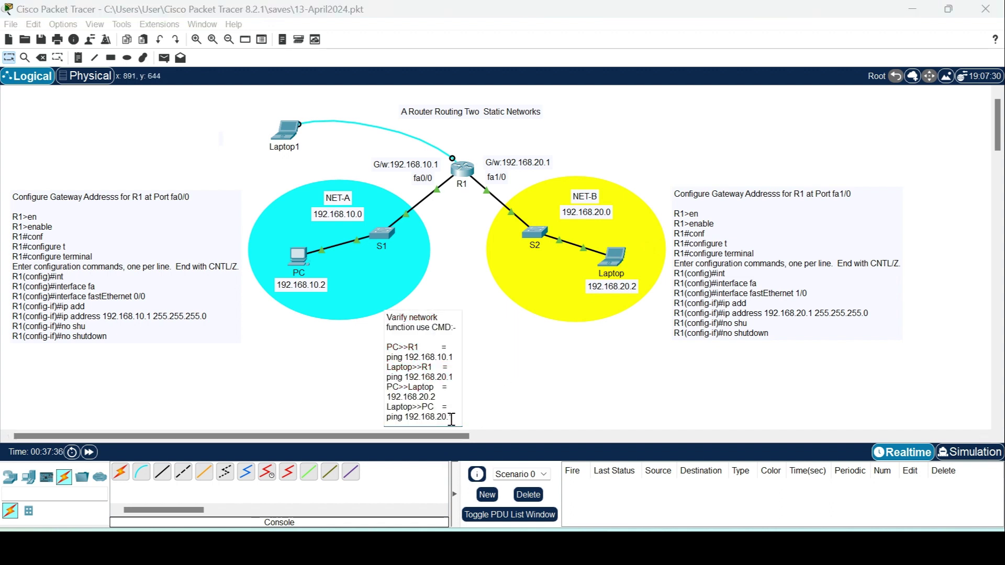
left_click_drag(448, 417, 453, 419)
type("2")
left_click(566, 388)
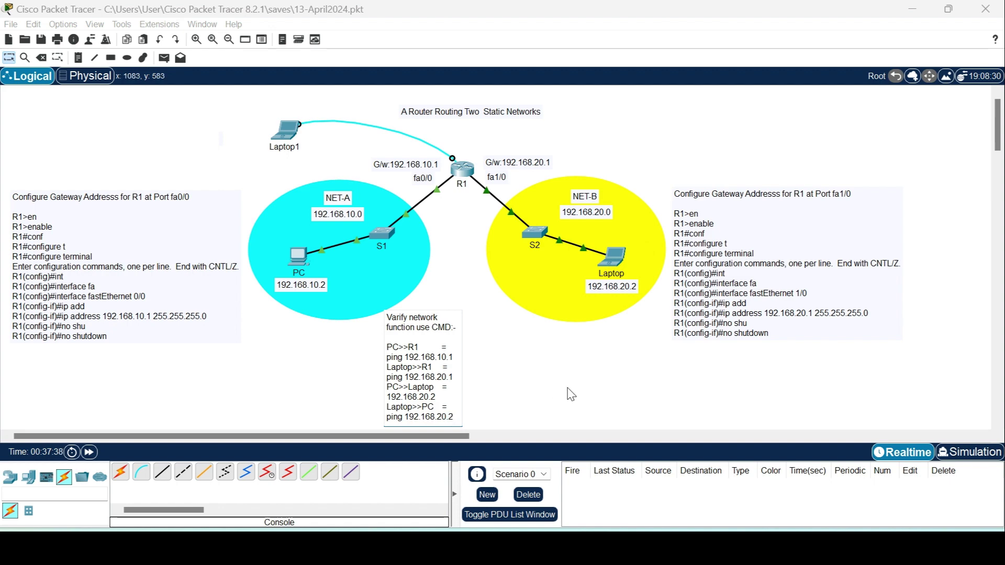
From the Laptop's command prompt, ping the PC at 192.168.10.2 with 4/4 replies.
left_click(614, 261)
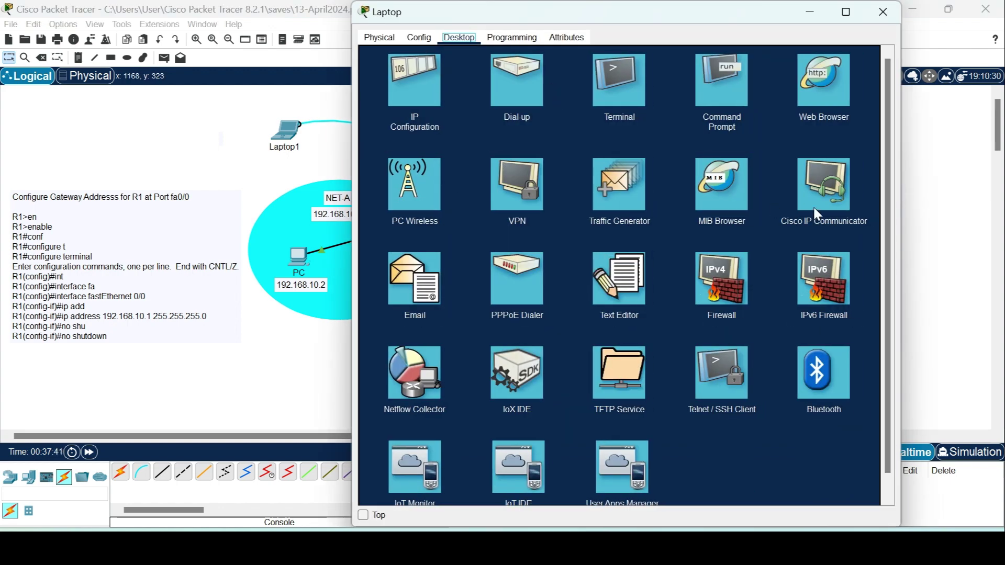
left_click(744, 117)
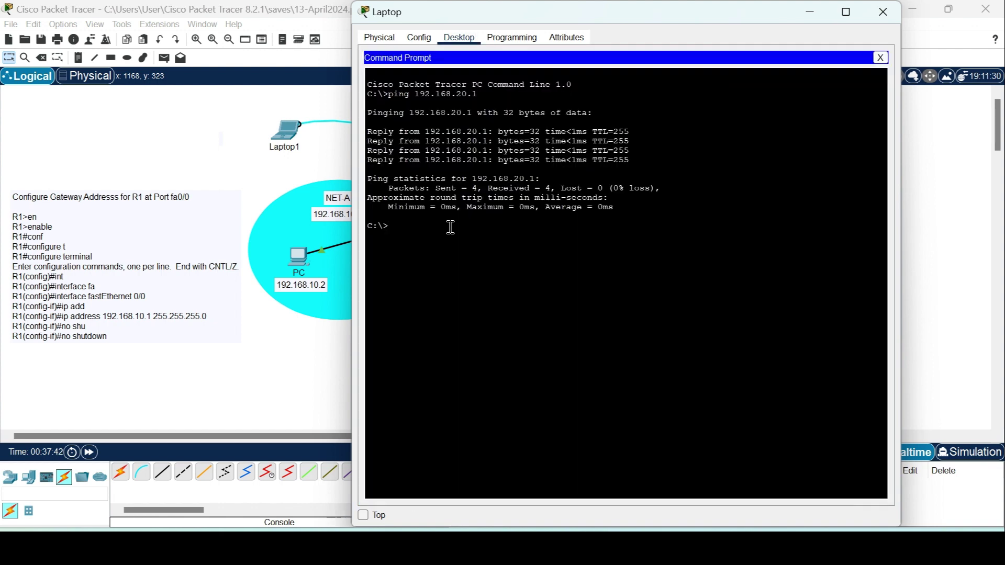
type("pin")
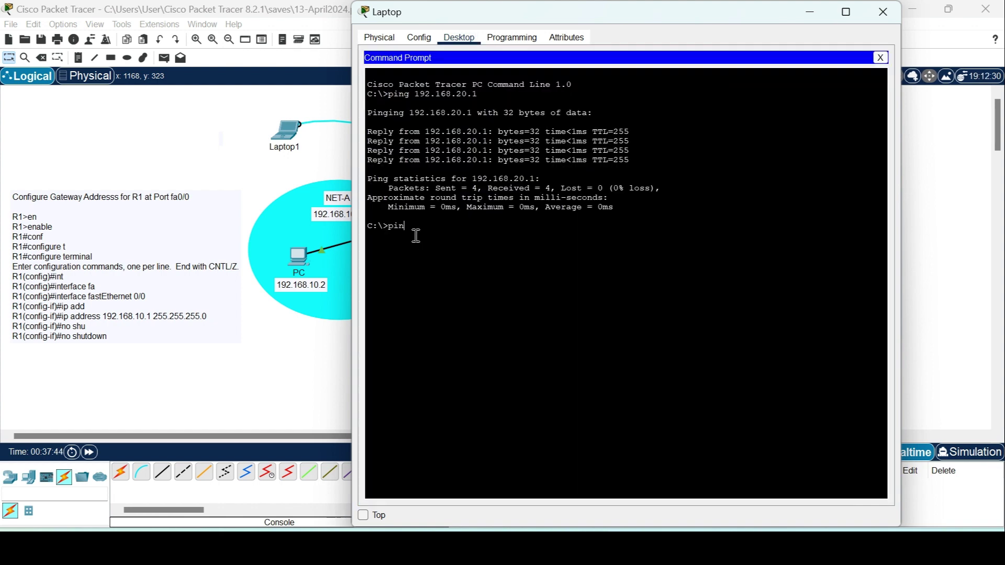
type("g 192.168.10.2")
key("Return")
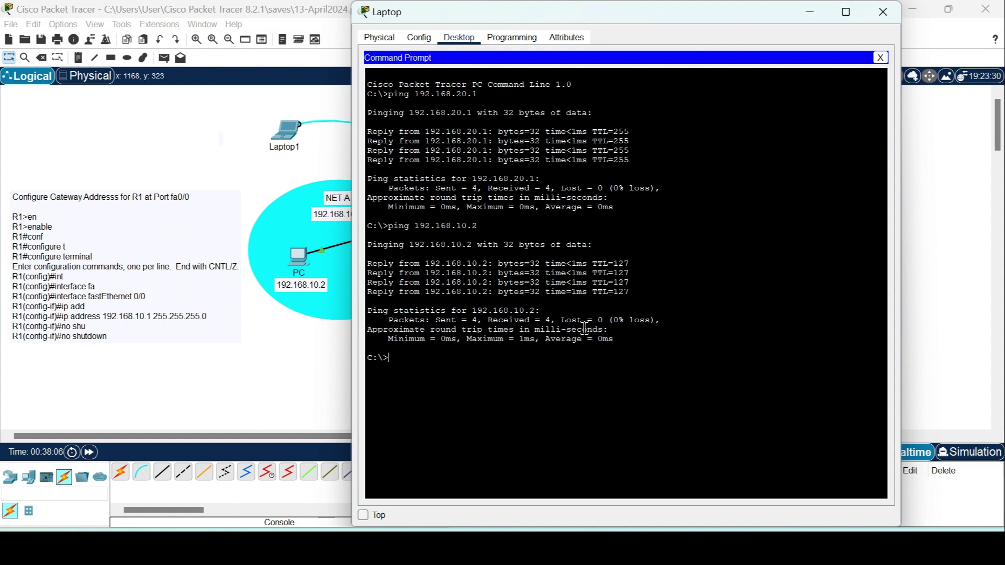
left_click(883, 12)
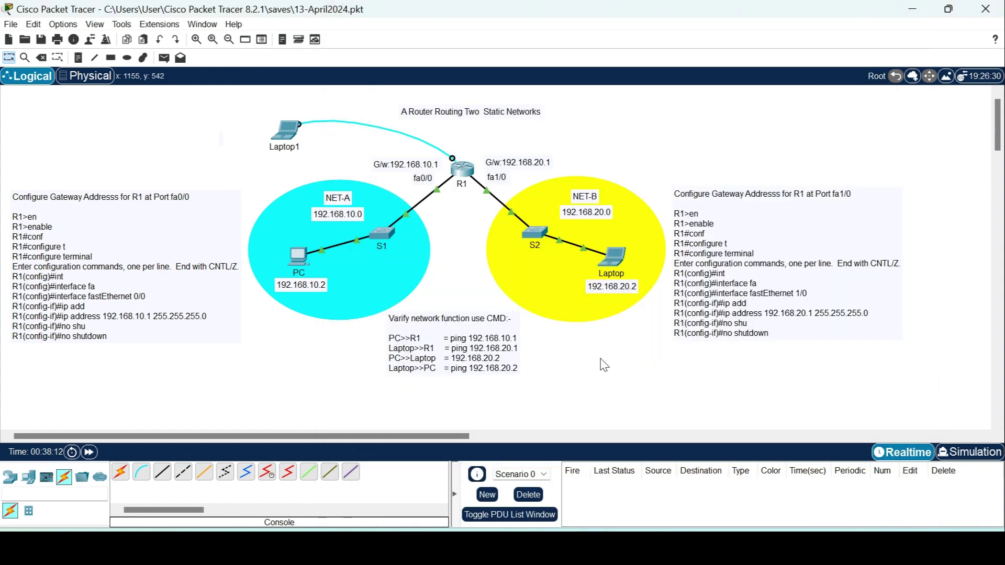
Change the third octet from 20 to 10 in the note's Laptop>>PC ping address.
double_click(482, 378)
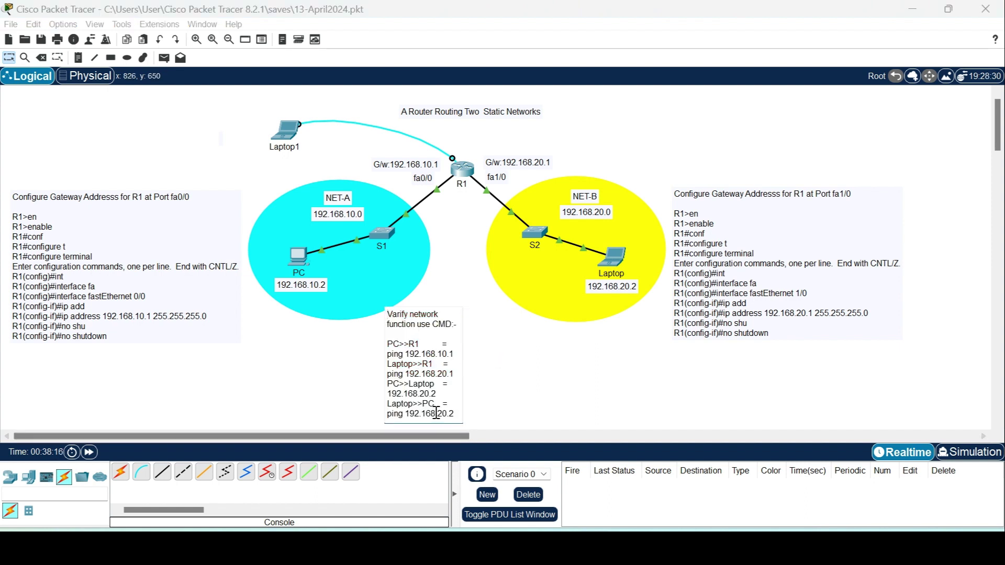
left_click_drag(437, 414, 445, 412)
type("1")
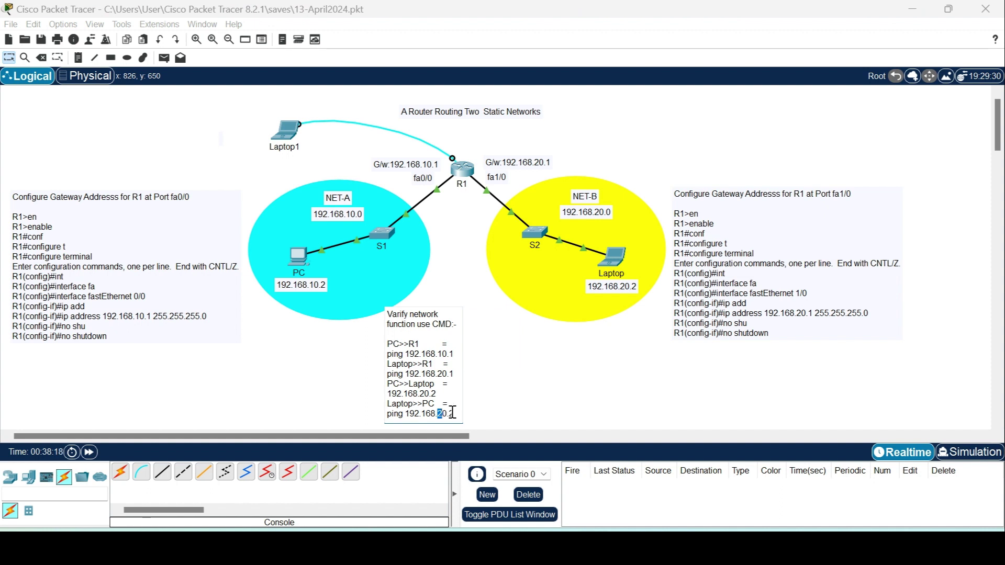
left_click(528, 393)
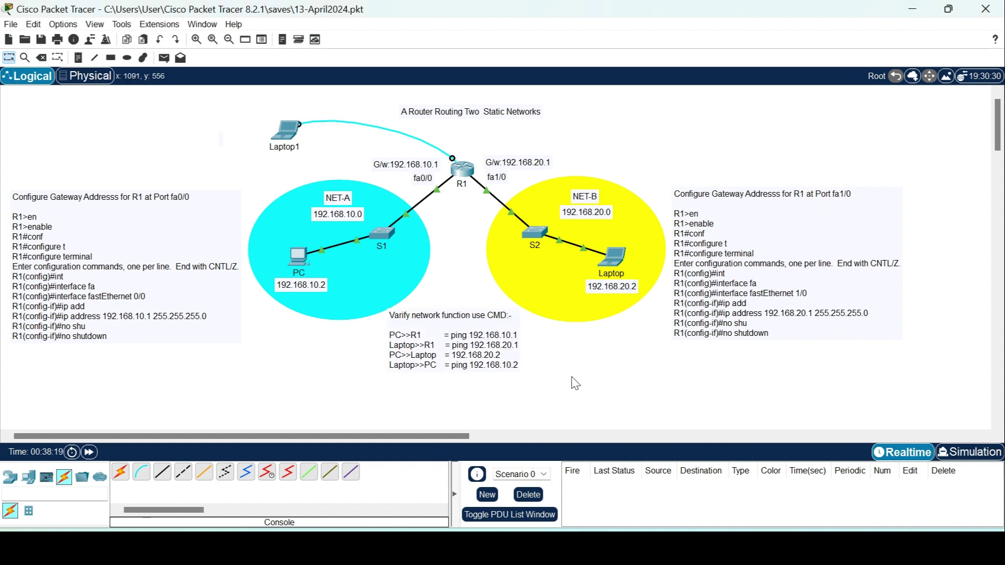